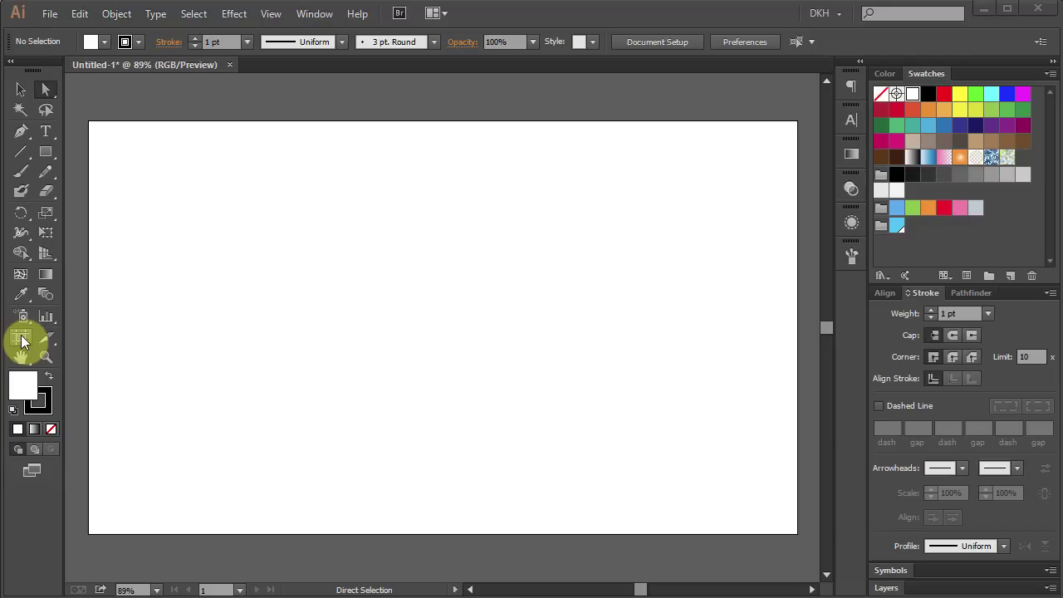
- Turn on the artboard's center mark, then return to the Direct Selection tool
{"action": "left_click", "coordinate": [21, 338]}
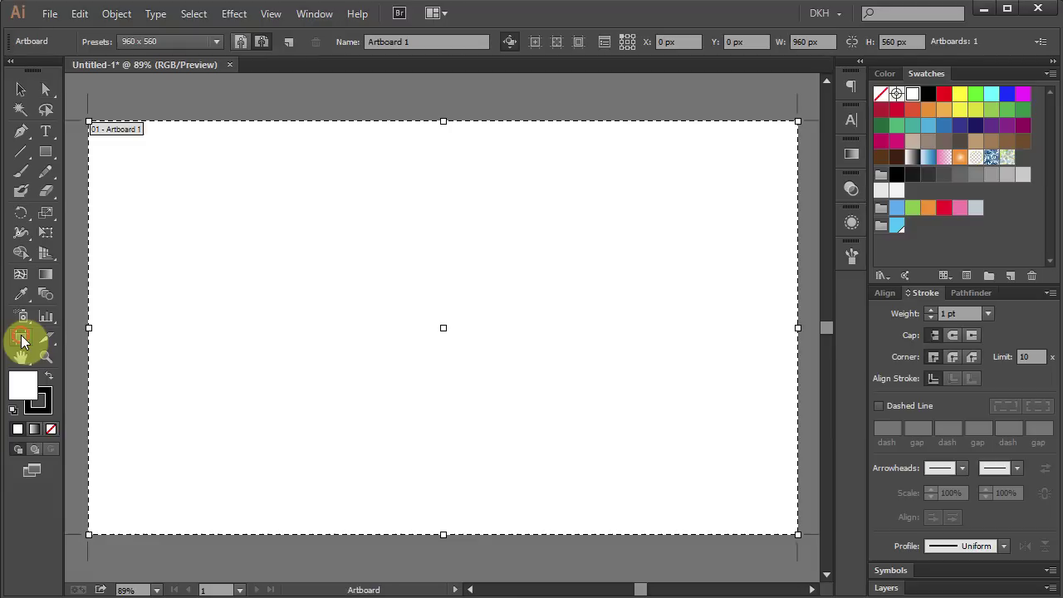
{"action": "left_click", "coordinate": [534, 46]}
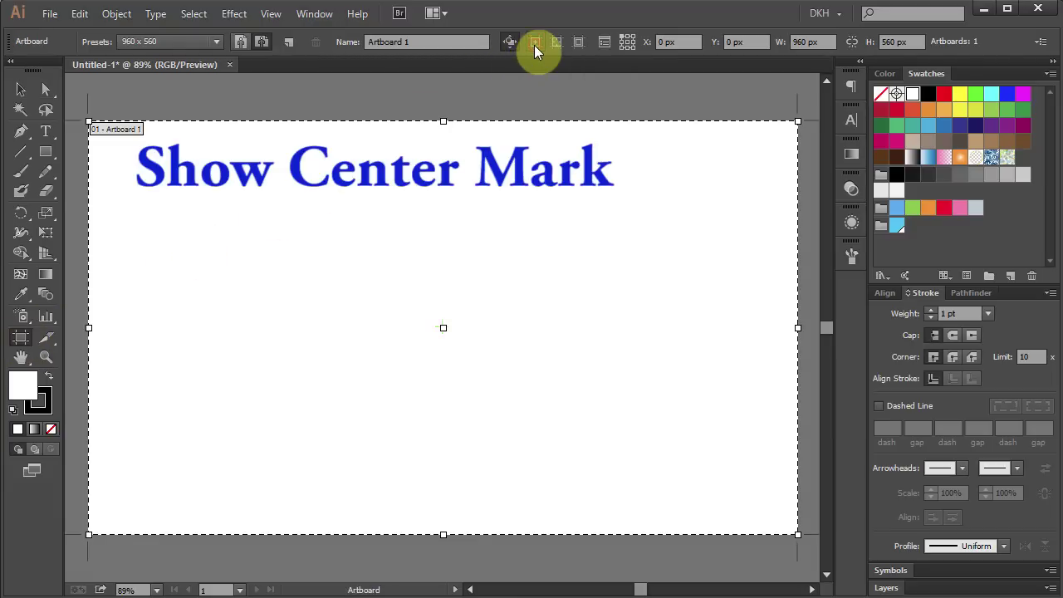
{"action": "left_click", "coordinate": [46, 90]}
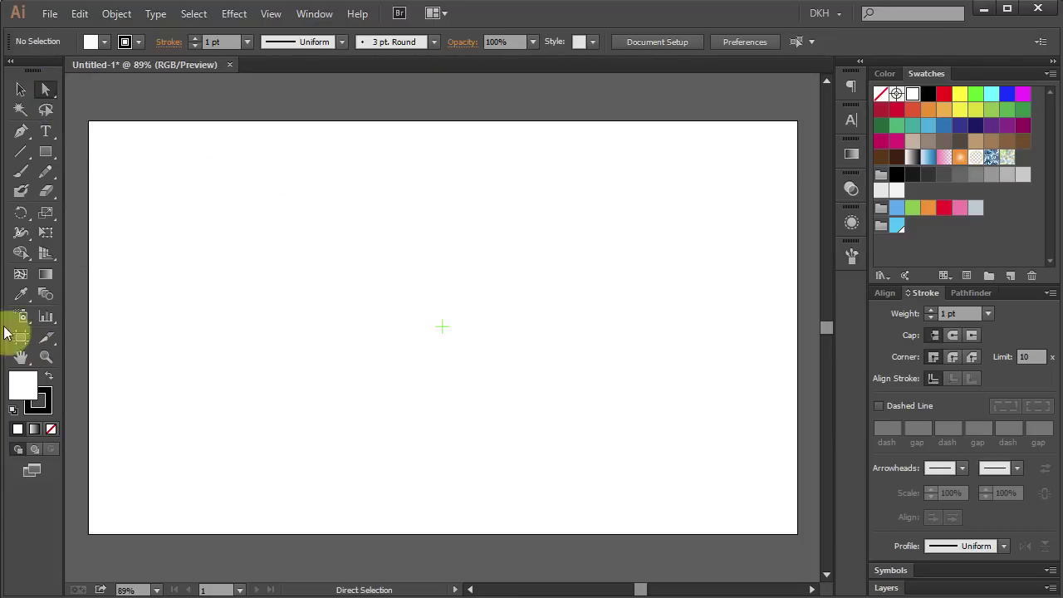
- Set the fill to light blue and draw a circle about 495 px wide from the centre mark
{"action": "left_click", "coordinate": [23, 384]}
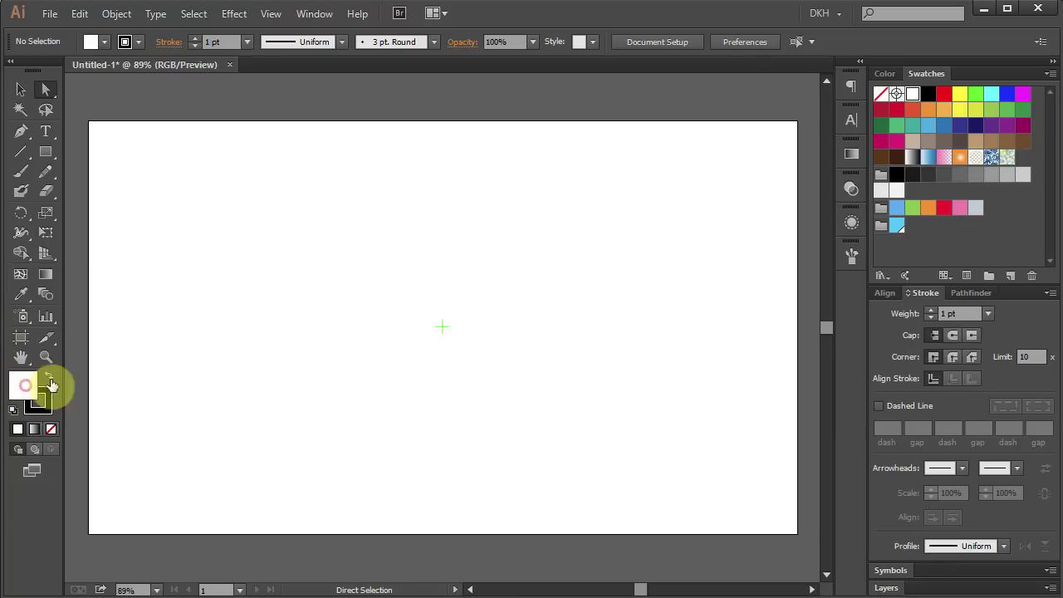
{"action": "left_click", "coordinate": [897, 225]}
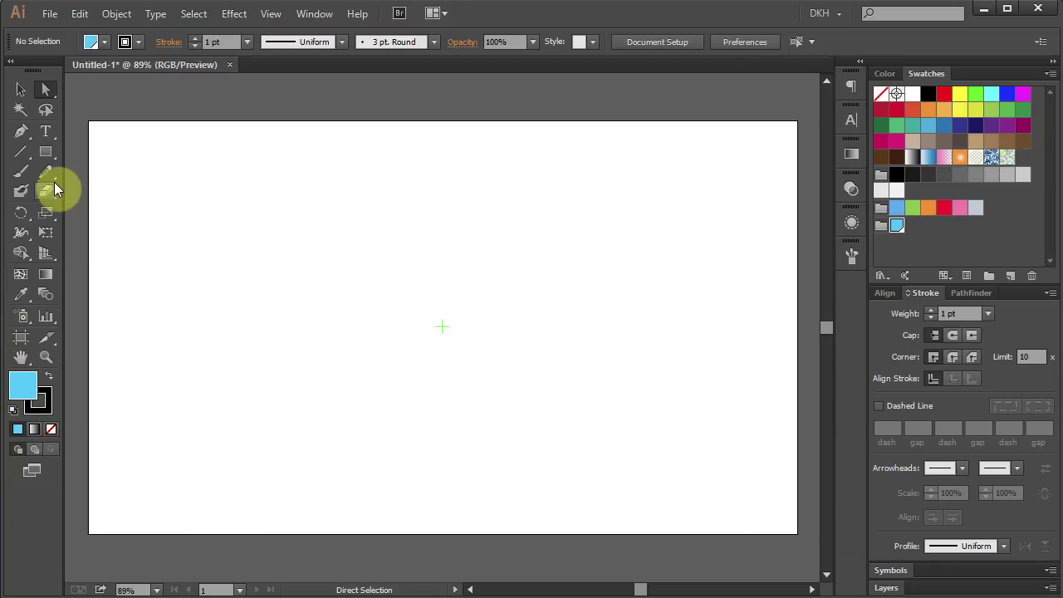
{"action": "left_click_drag", "start_coordinate": [48, 158], "coordinate": [171, 196]}
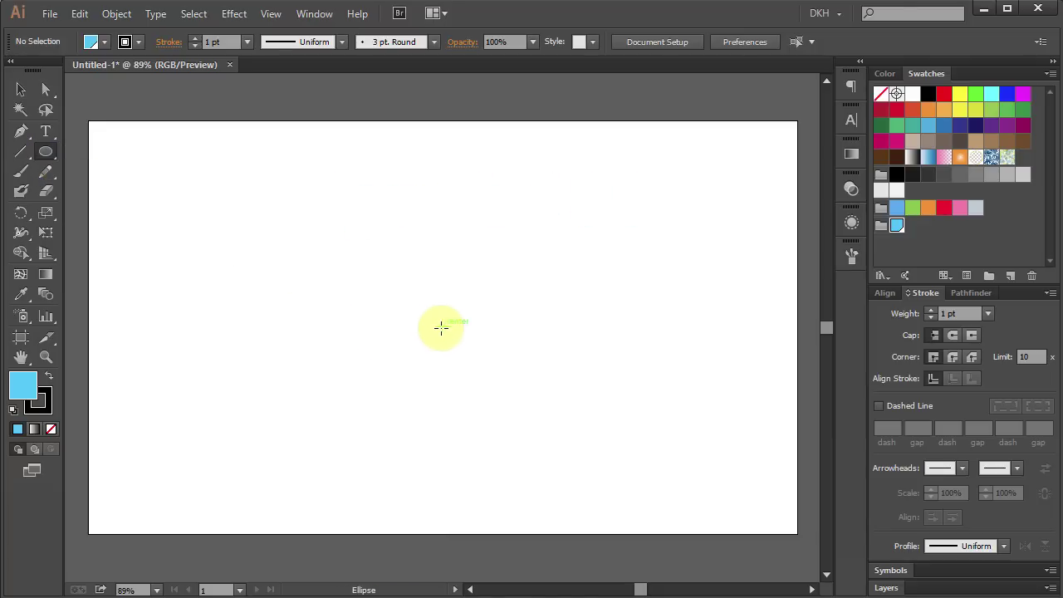
{"action": "mouse_move", "coordinate": [441, 324]}
{"action": "left_mouse_down"}
{"action": "mouse_move", "coordinate": [474, 375]}
{"action": "mouse_move", "coordinate": [624, 495]}
{"action": "left_mouse_up"}
- Raise the circle's black outline weight to 7 pt
{"action": "left_click", "coordinate": [930, 310]}
{"action": "left_click", "coordinate": [930, 310]}
{"action": "left_click", "coordinate": [930, 310]}
{"action": "left_click", "coordinate": [929, 310]}
{"action": "left_click", "coordinate": [930, 310]}
{"action": "left_click", "coordinate": [930, 310]}
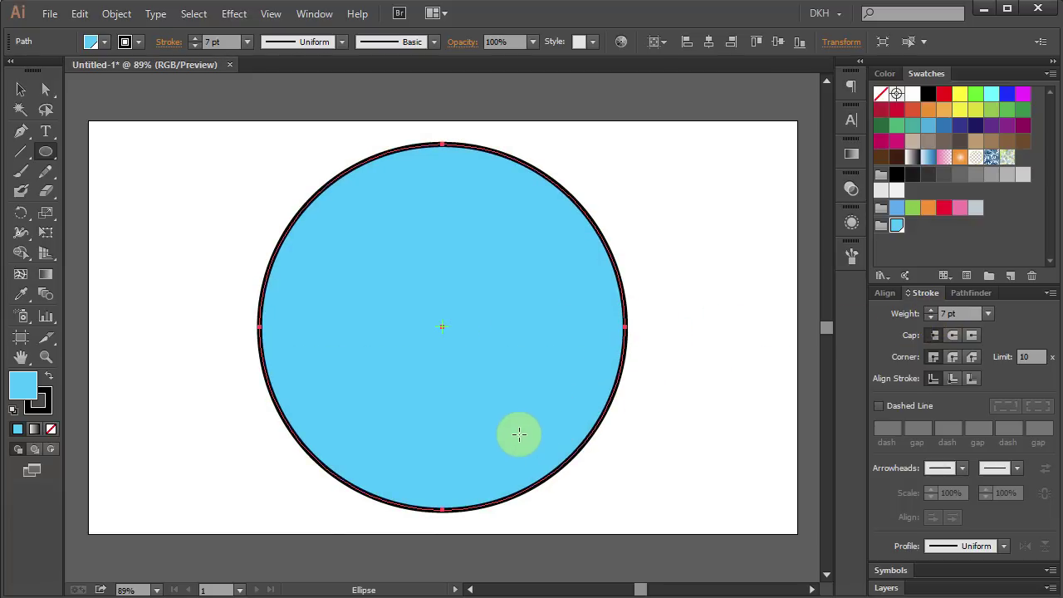
- Scale a 60% uniform copy of the circle, fill the copy white, and deselect
{"action": "key", "text": "v"}
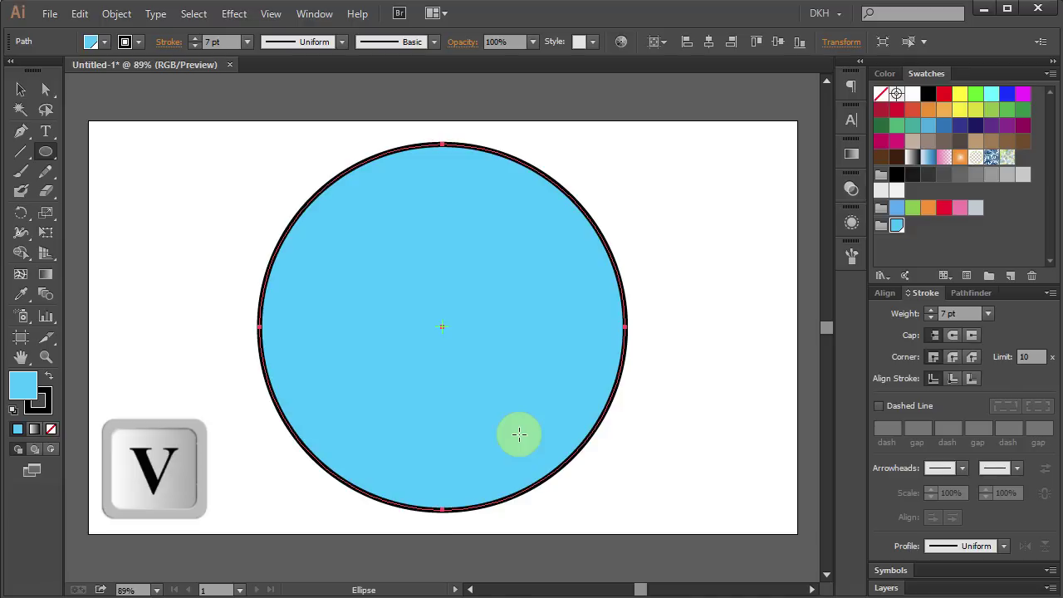
{"action": "key", "text": "s"}
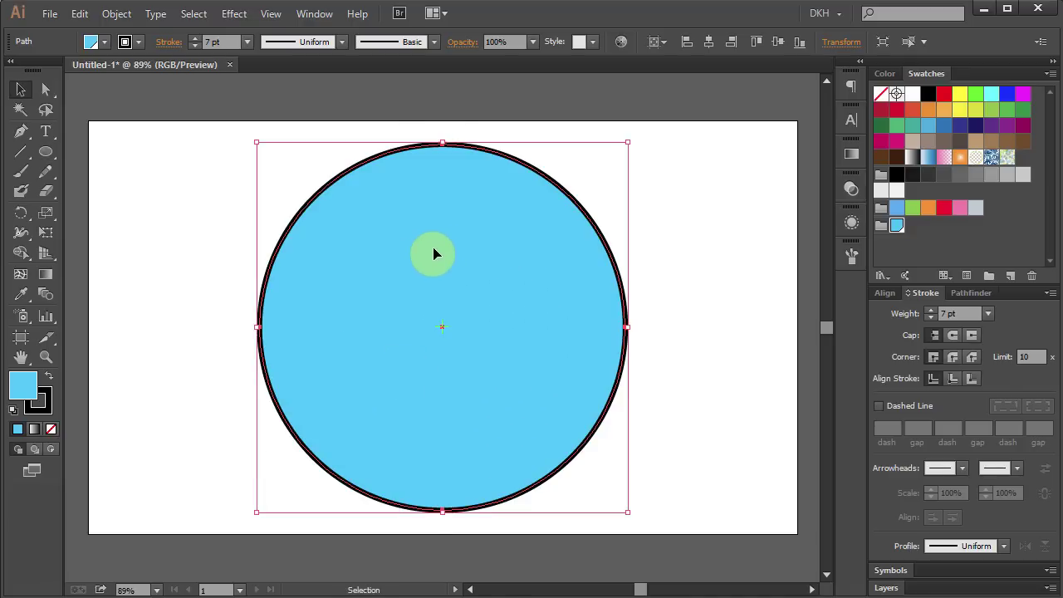
{"action": "key", "text": "Return"}
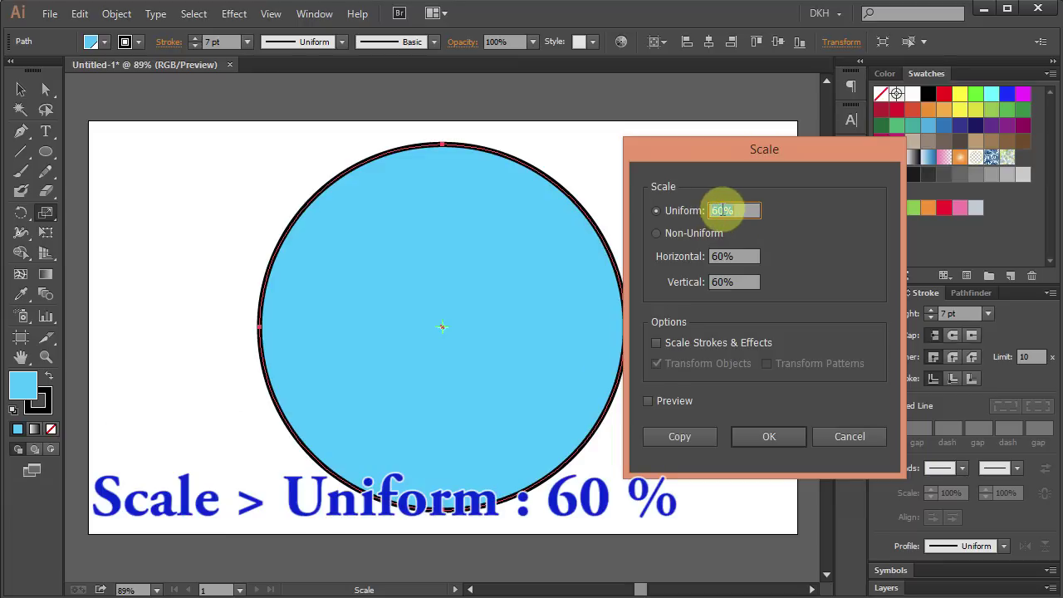
{"action": "left_click", "coordinate": [703, 435]}
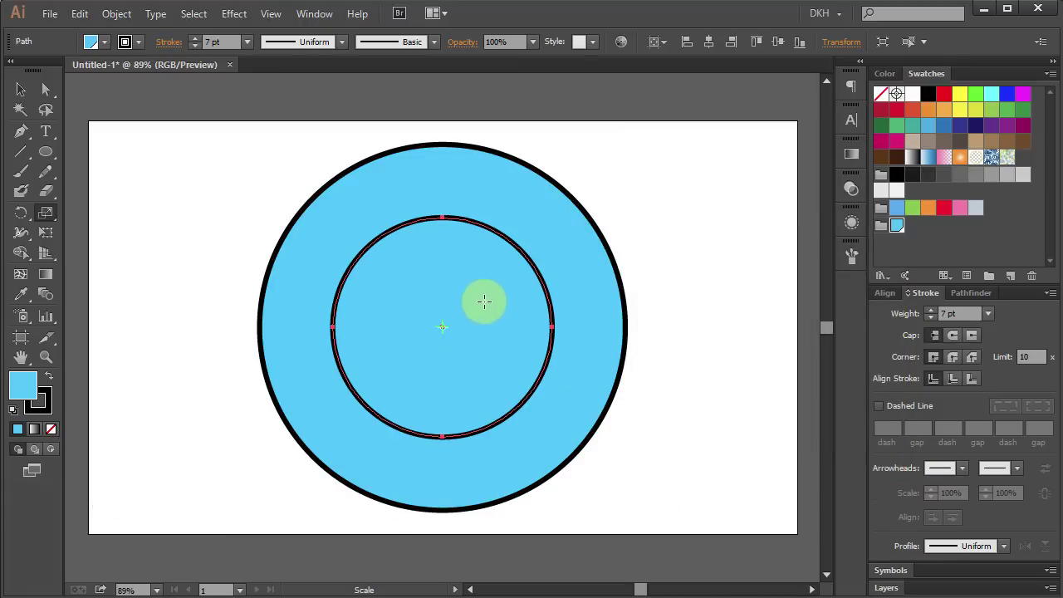
{"action": "left_click", "coordinate": [913, 94]}
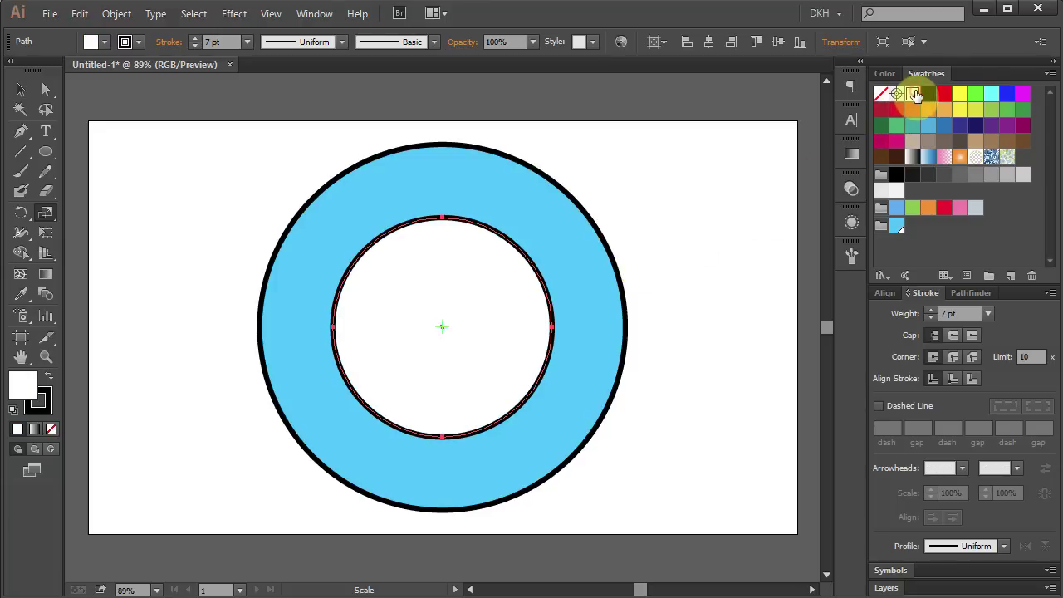
{"action": "key", "text": "v"}
{"action": "left_click", "coordinate": [219, 474]}
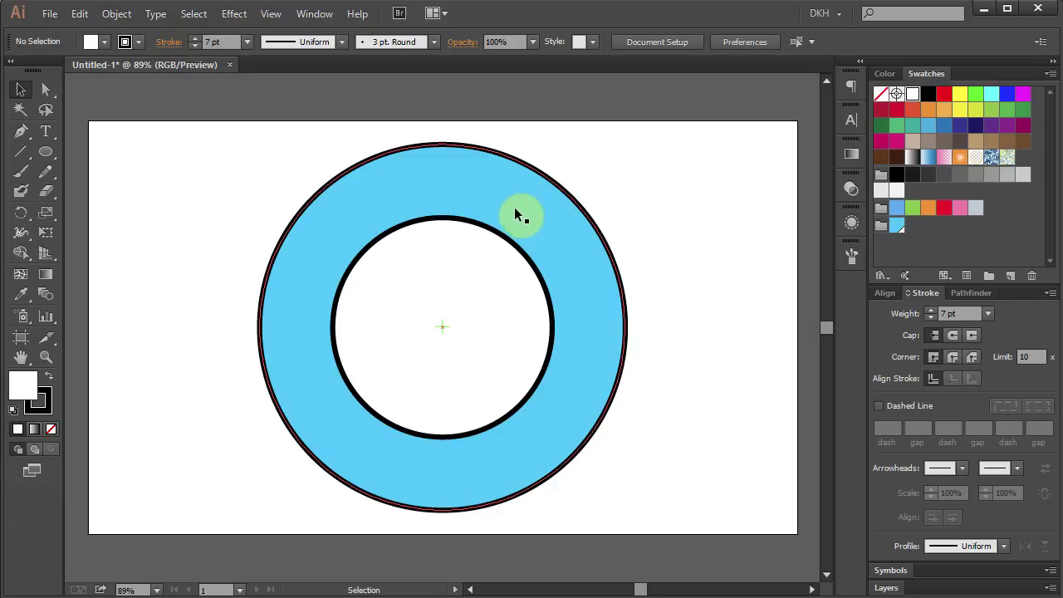
- Draw a centred circle about 395 px wide with no fill and no stroke through the blue band
{"action": "left_click", "coordinate": [51, 430]}
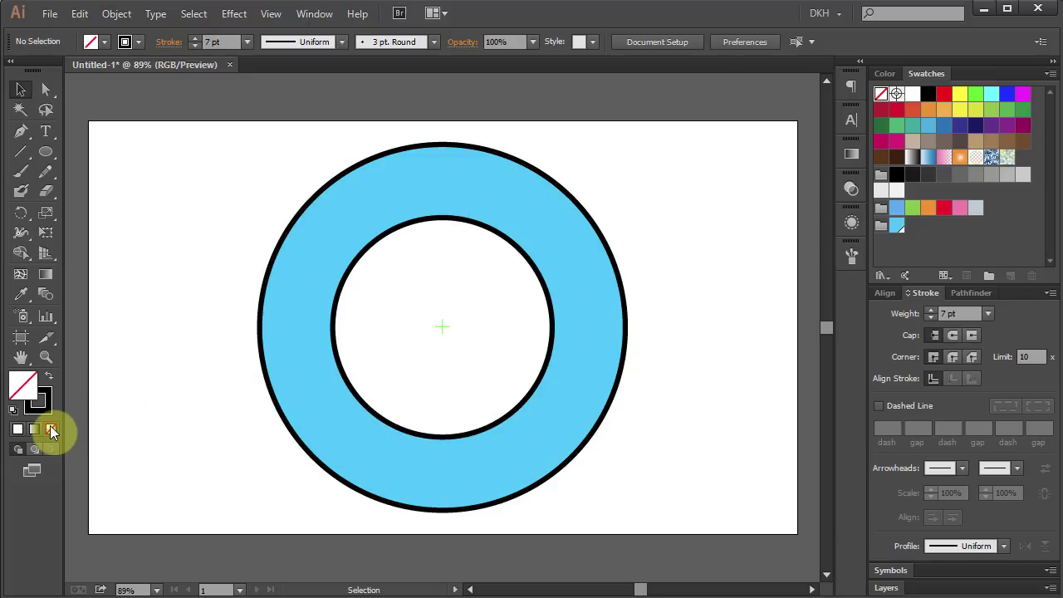
{"action": "key", "text": "x"}
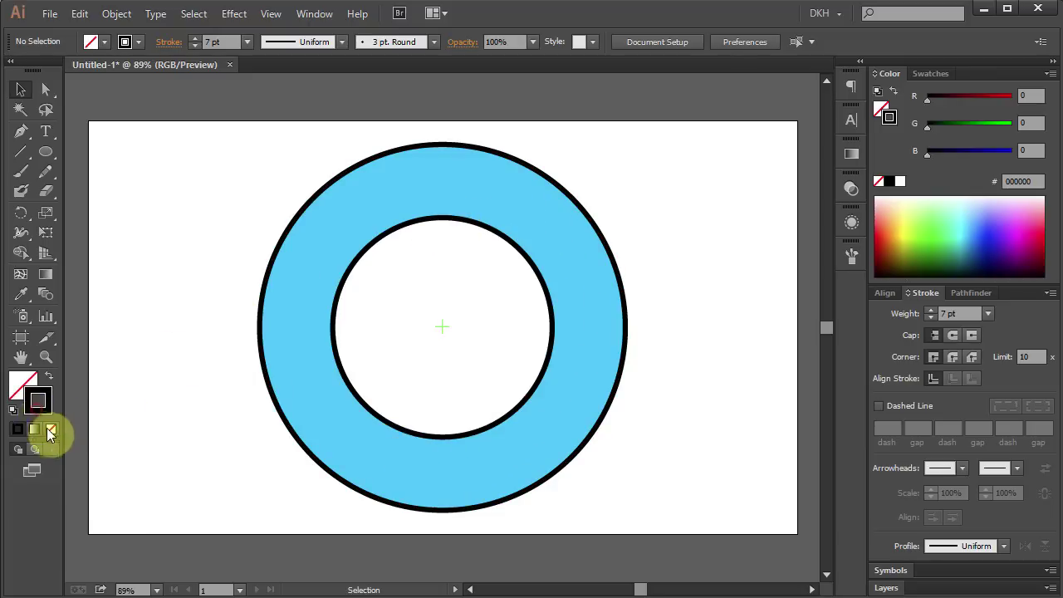
{"action": "left_click", "coordinate": [50, 431]}
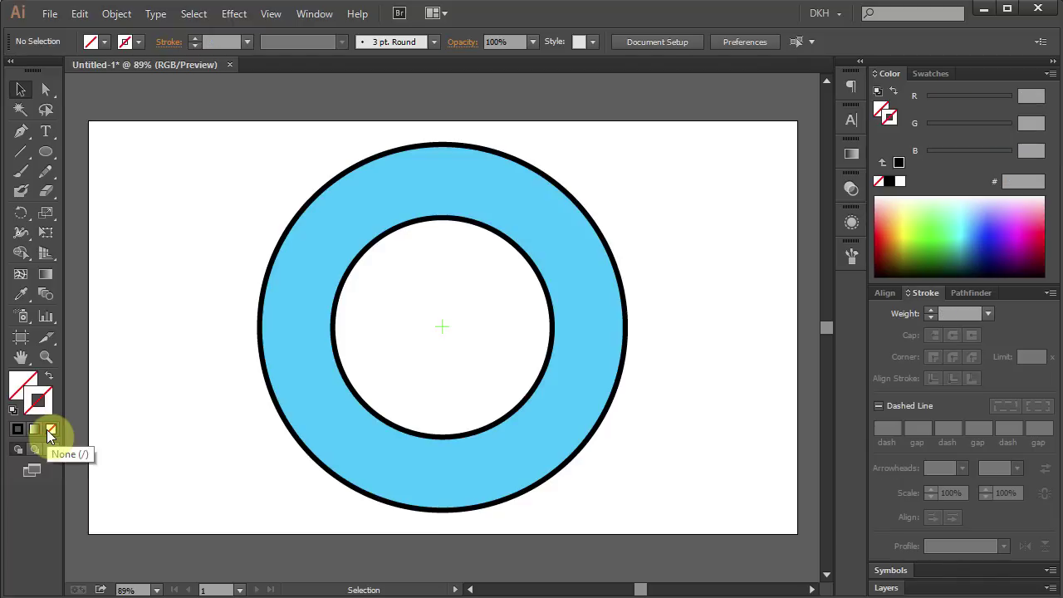
{"action": "left_click", "coordinate": [54, 152]}
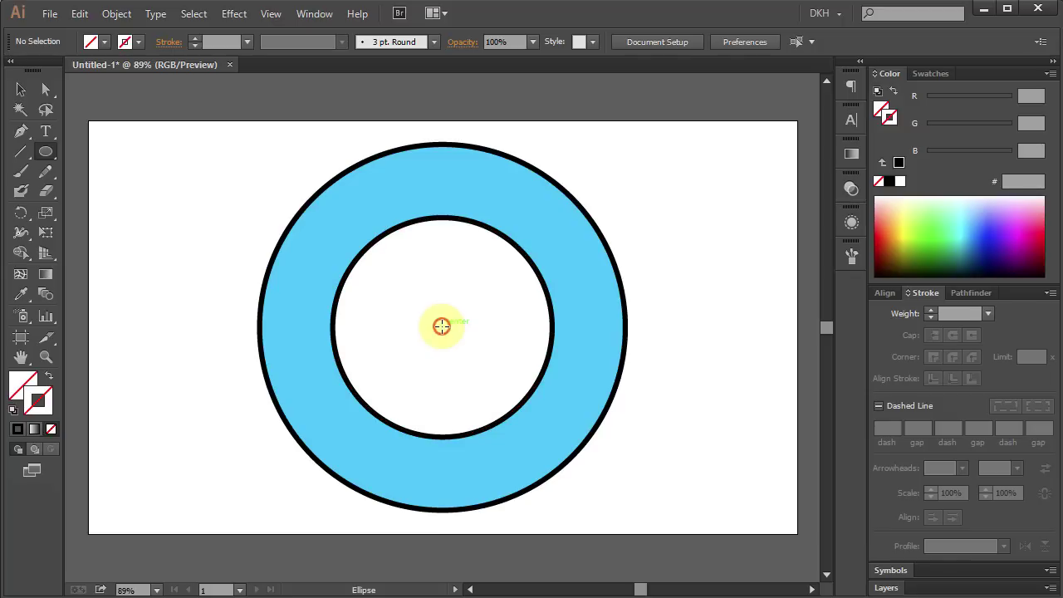
{"action": "left_click_drag", "start_coordinate": [442, 326], "coordinate": [581, 468]}
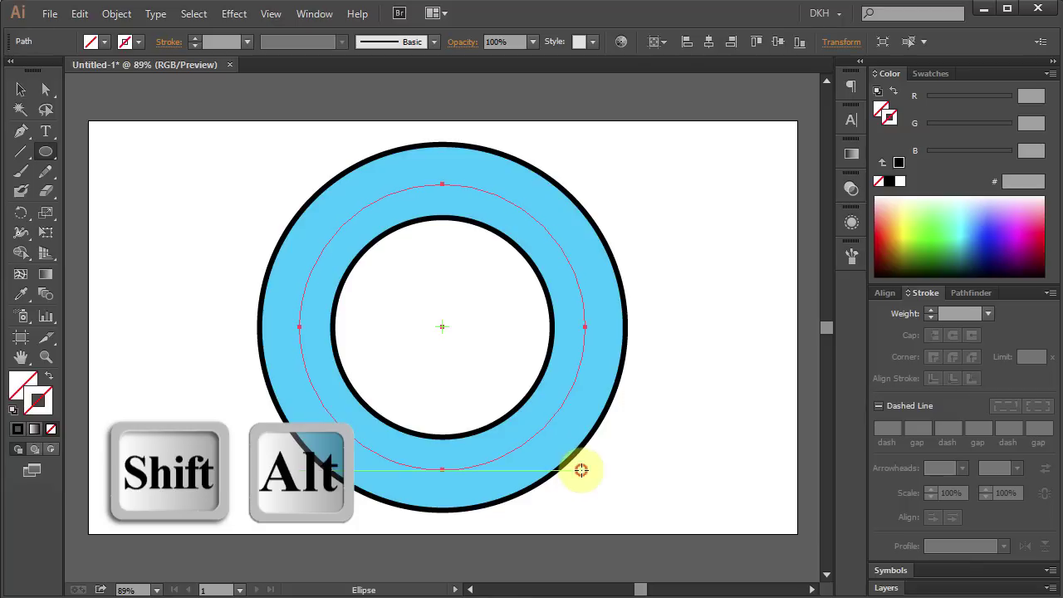
- Choose the Type on a Path tool and set the font to Arial Bold
{"action": "left_click", "coordinate": [47, 135]}
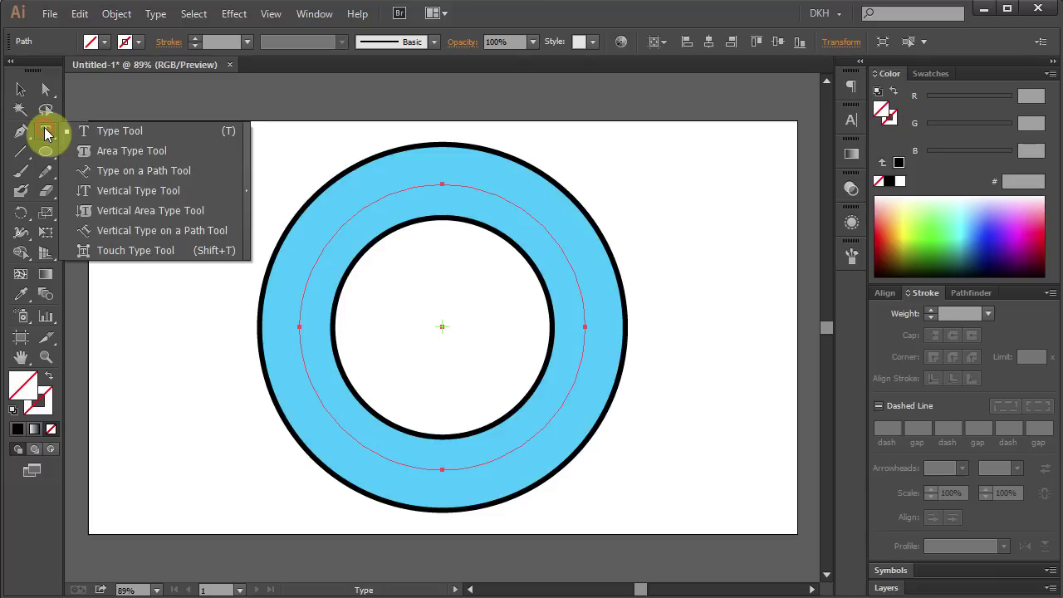
{"action": "left_click", "coordinate": [129, 174]}
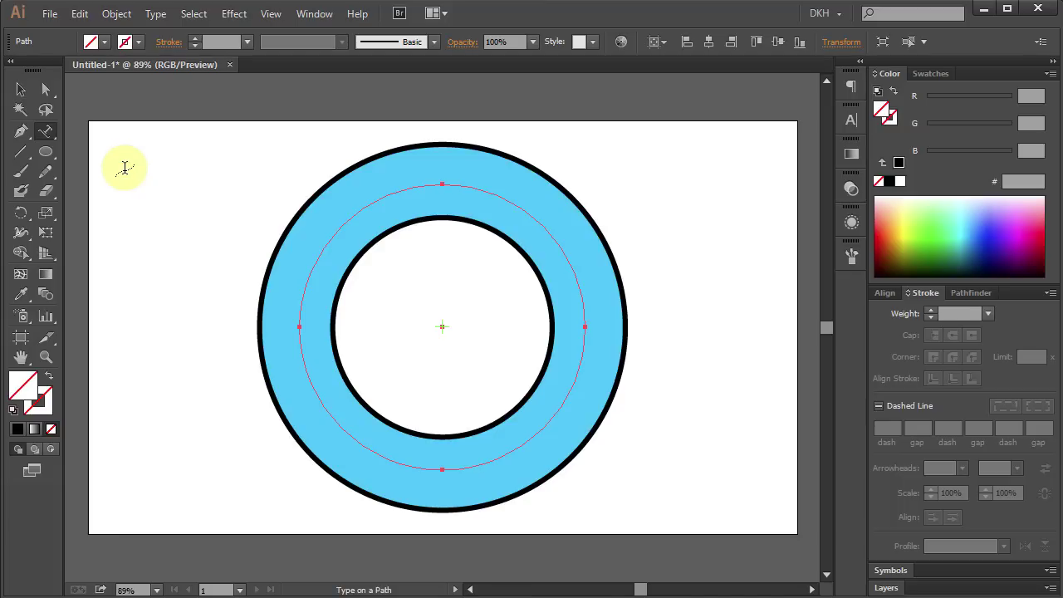
{"action": "left_click", "coordinate": [852, 122]}
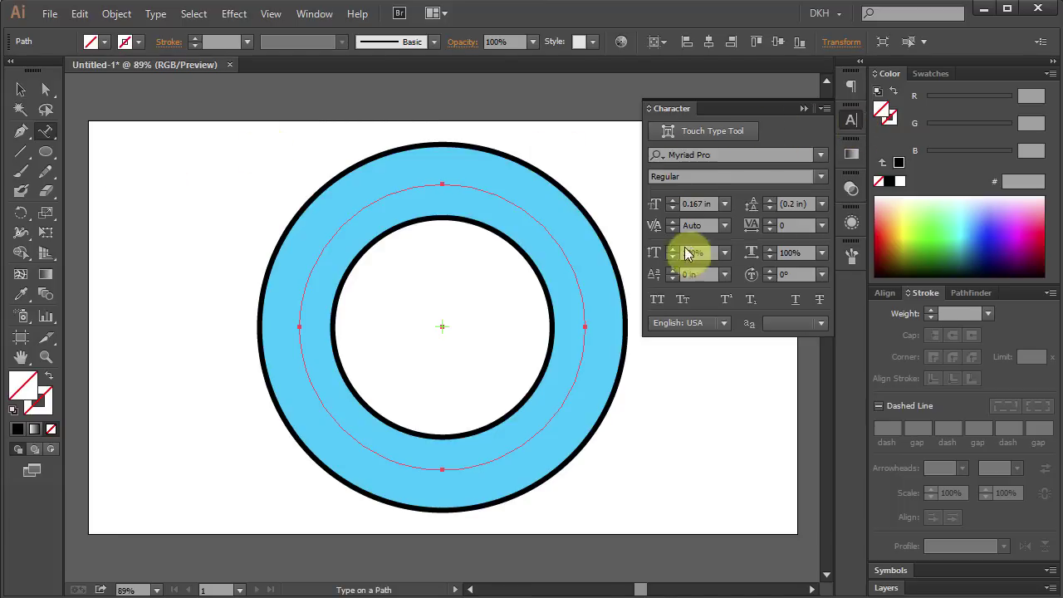
{"action": "left_click", "coordinate": [309, 14]}
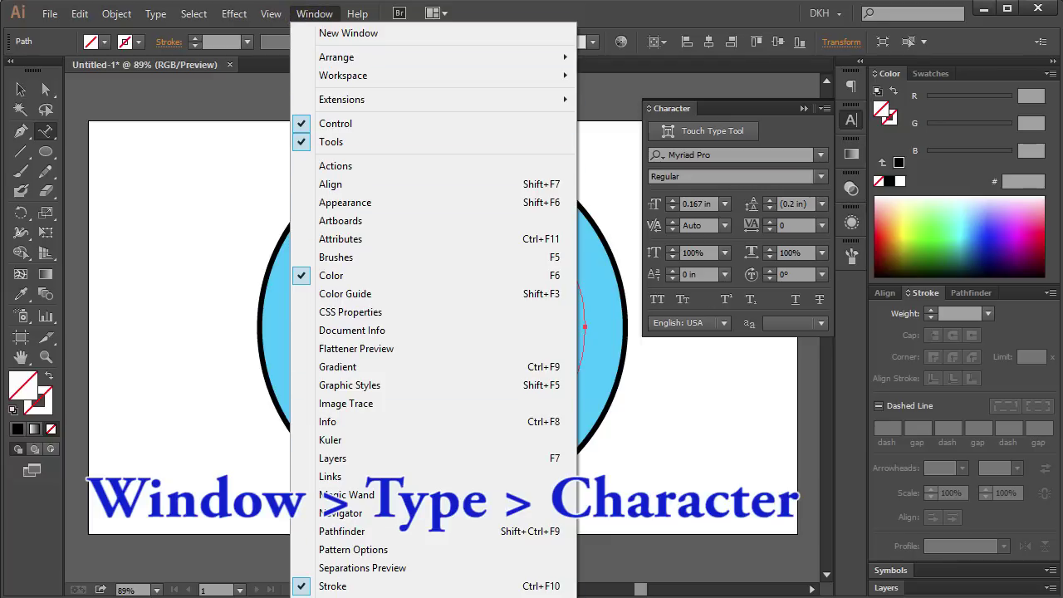
{"action": "left_click", "coordinate": [720, 156]}
{"action": "left_click", "coordinate": [721, 155]}
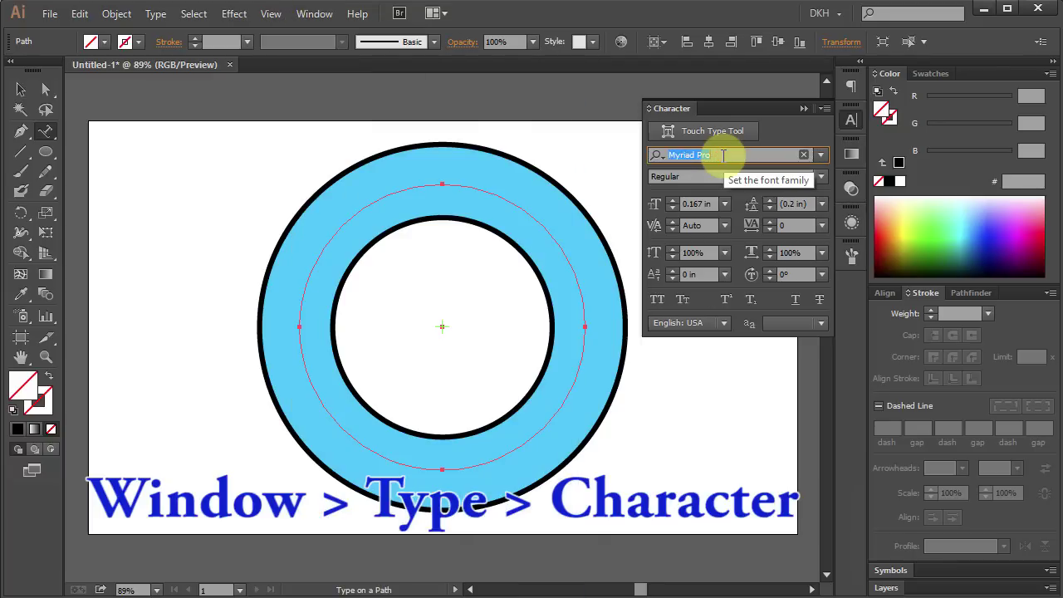
{"action": "type", "text": "ARIAL"}
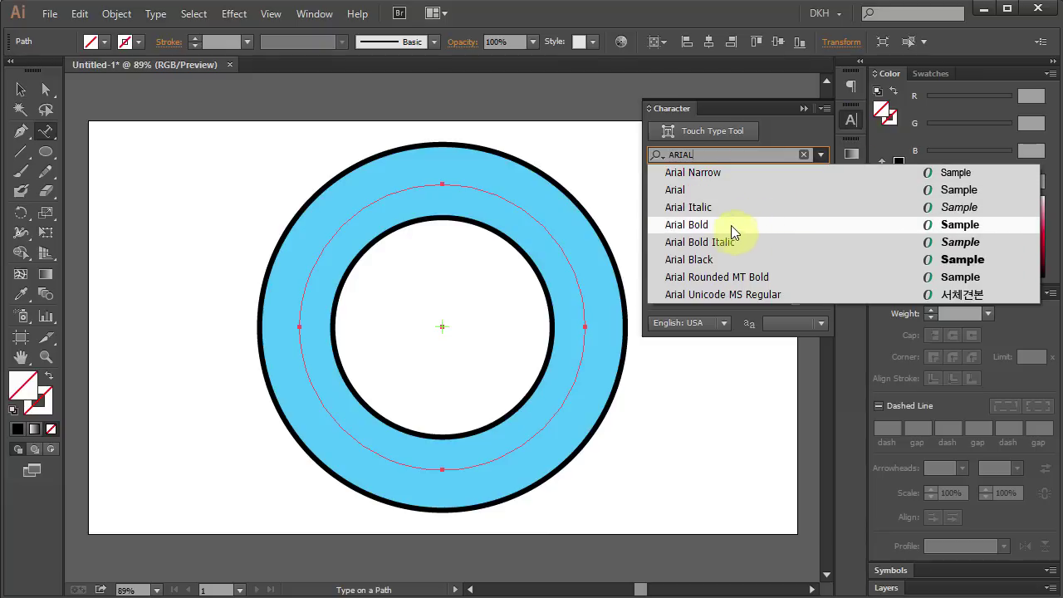
{"action": "left_click", "coordinate": [731, 226]}
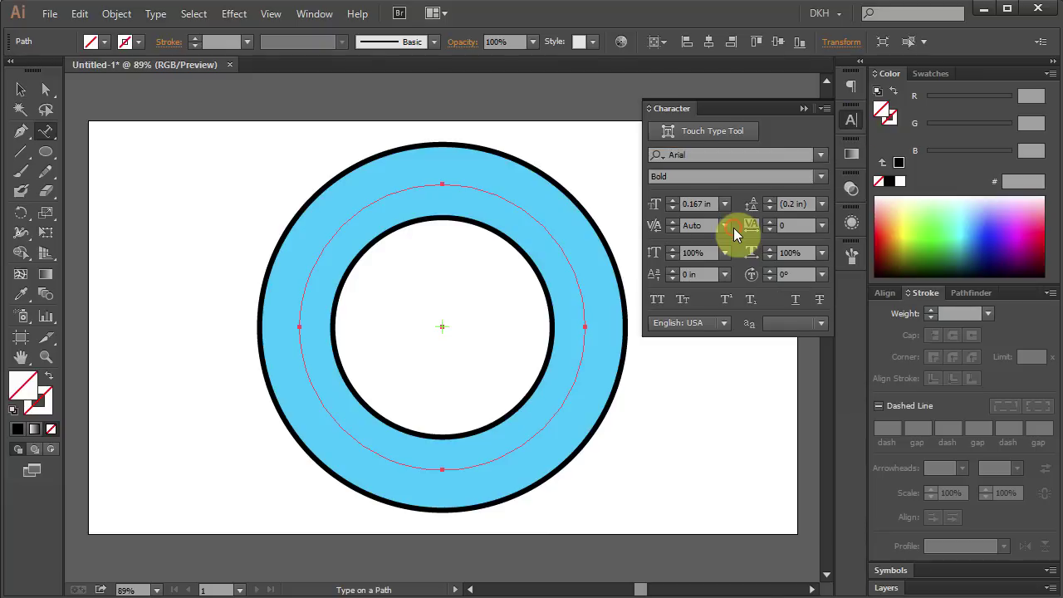
- Type HIKEART'S at 0.75 in along the inner circle path
{"action": "left_click", "coordinate": [320, 252]}
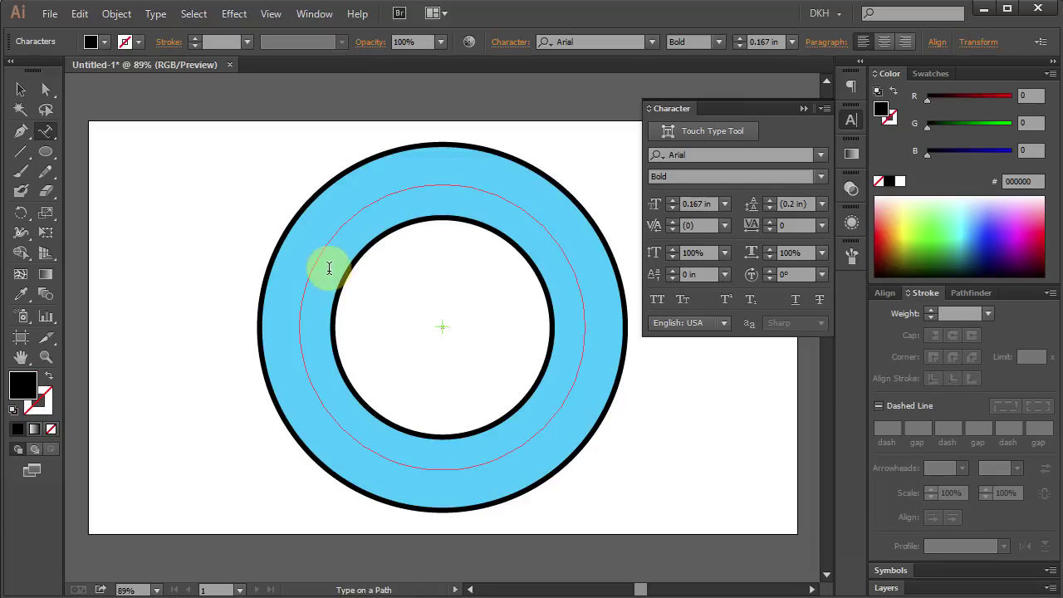
{"action": "left_click", "coordinate": [672, 201]}
{"action": "left_click", "coordinate": [672, 201]}
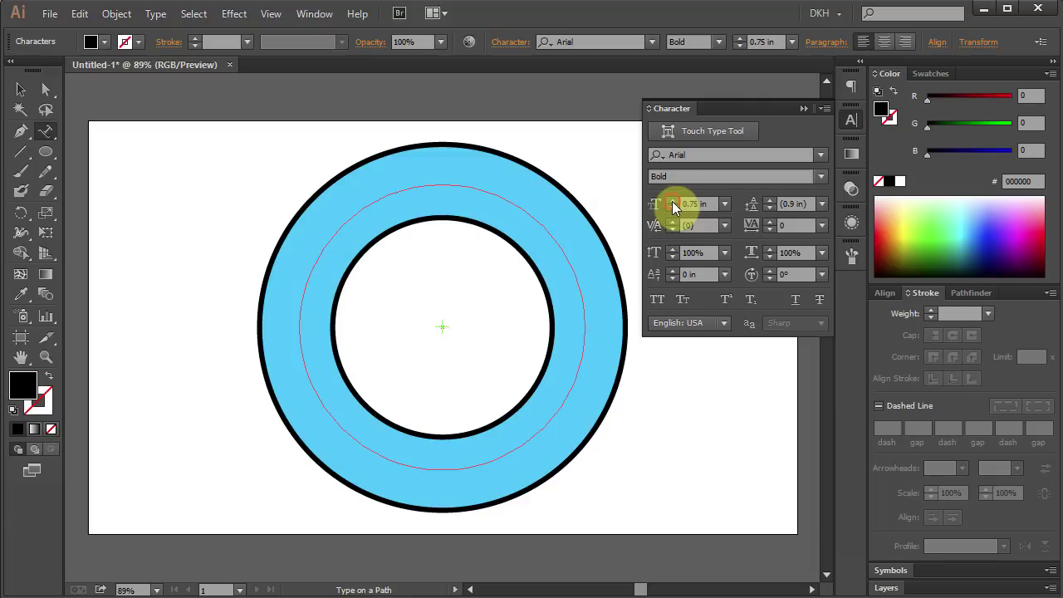
{"action": "left_click", "coordinate": [802, 109]}
{"action": "type", "text": "H"}
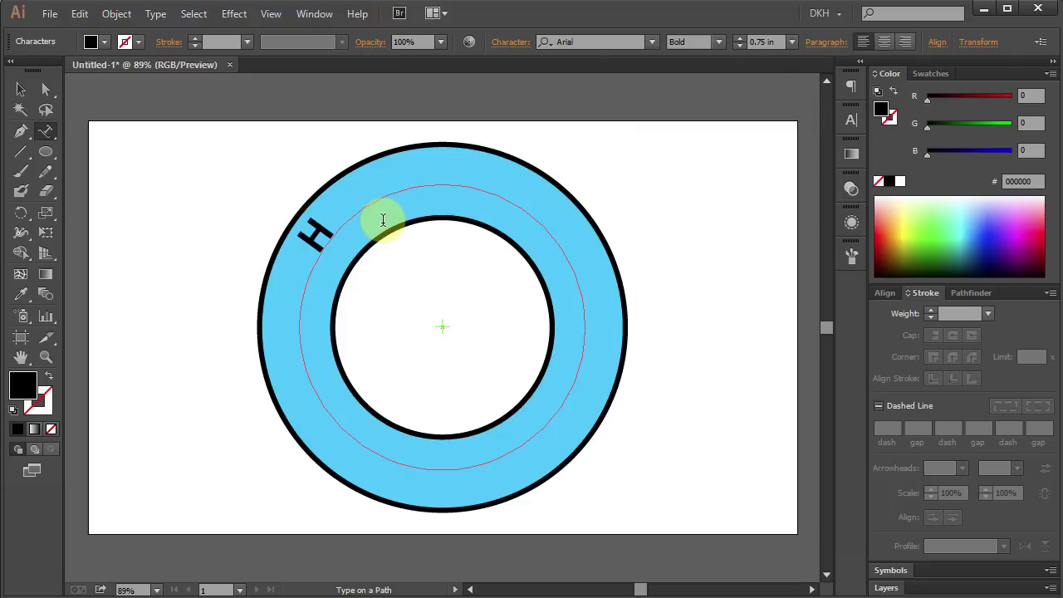
{"action": "type", "text": "IKE"}
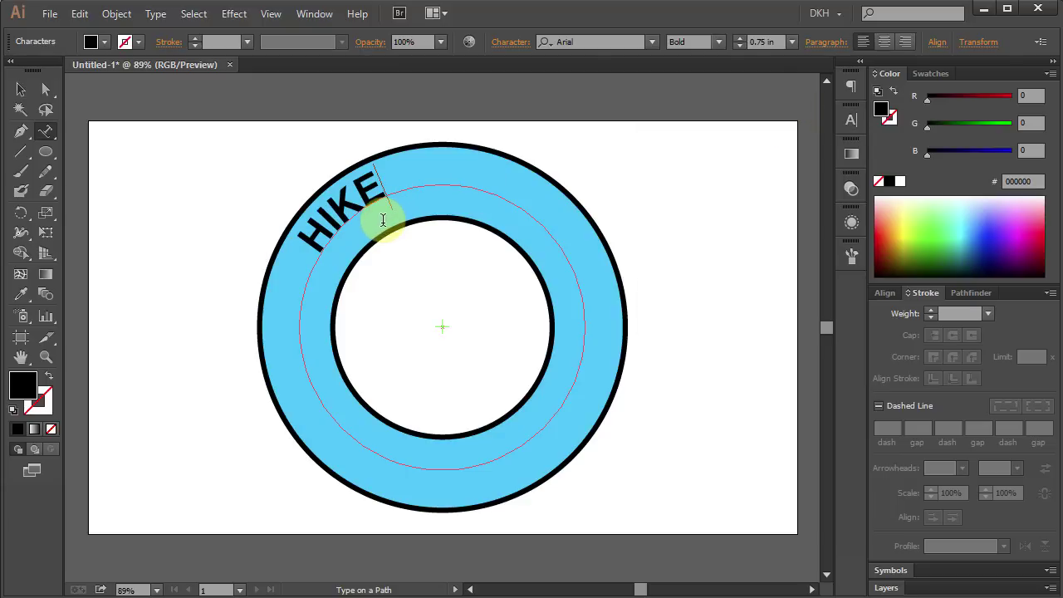
{"action": "type", "text": "ART'S"}
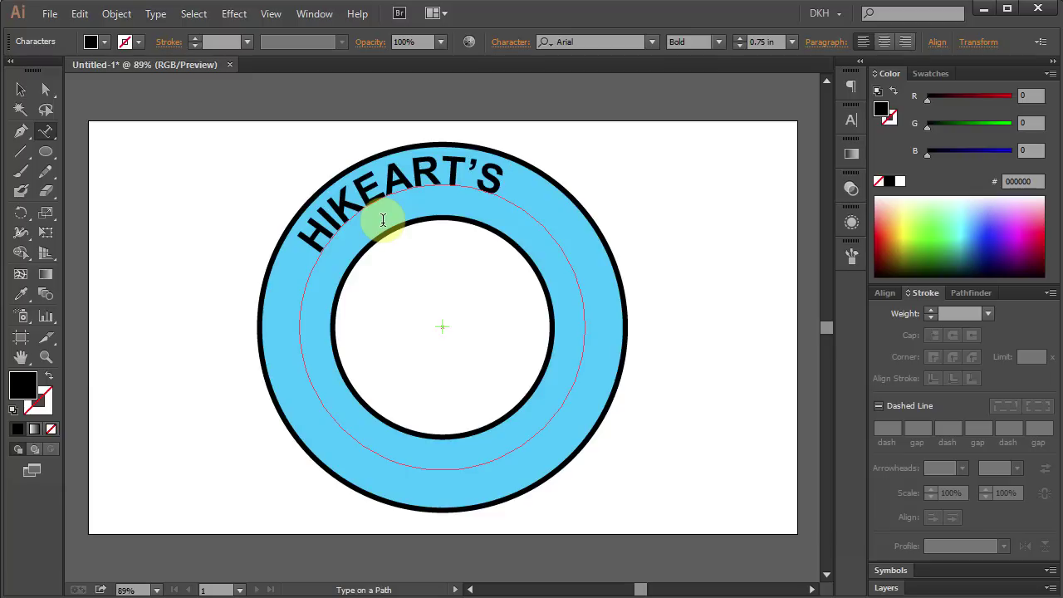
- Drag the path-text start bracket so HIKEART'S spans the top arc from left to right
{"action": "left_click", "coordinate": [43, 91]}
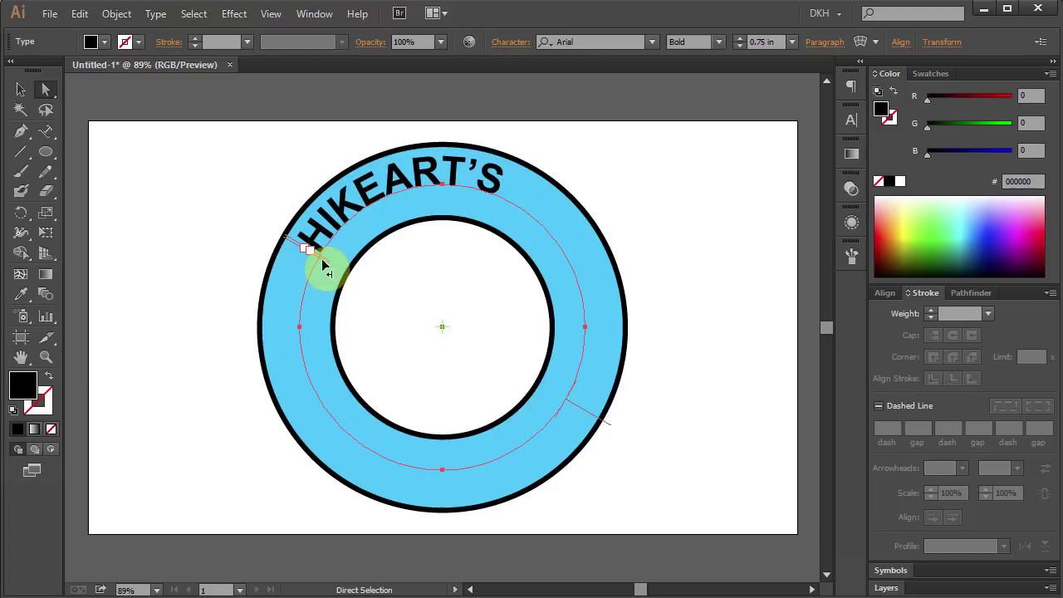
{"action": "left_click_drag", "start_coordinate": [323, 261], "coordinate": [571, 257]}
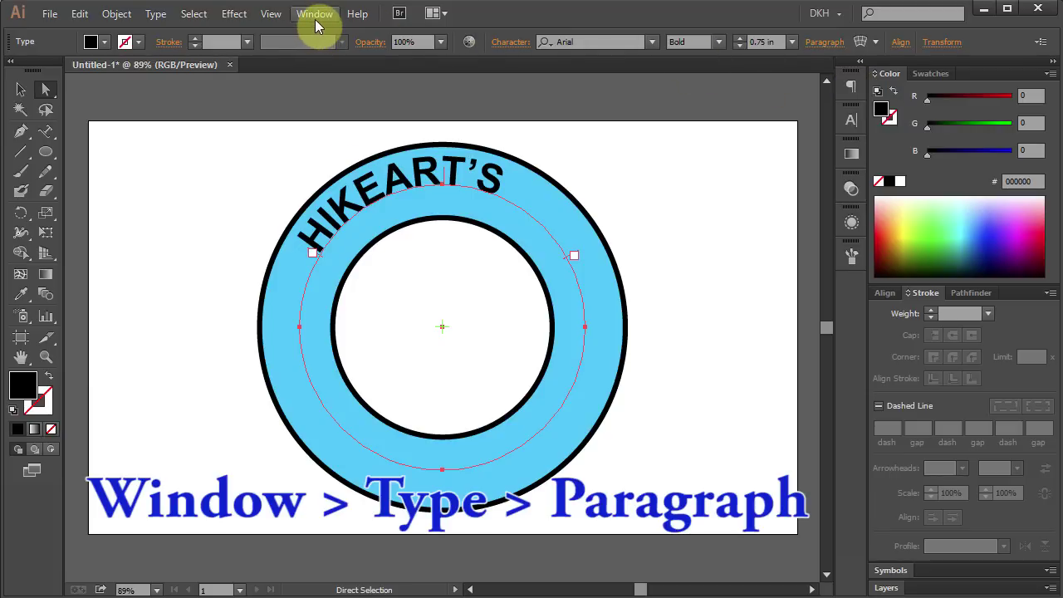
- Centre-align HIKEART'S on its path and set its baseline shift to -0.25 in
{"action": "left_click", "coordinate": [850, 89]}
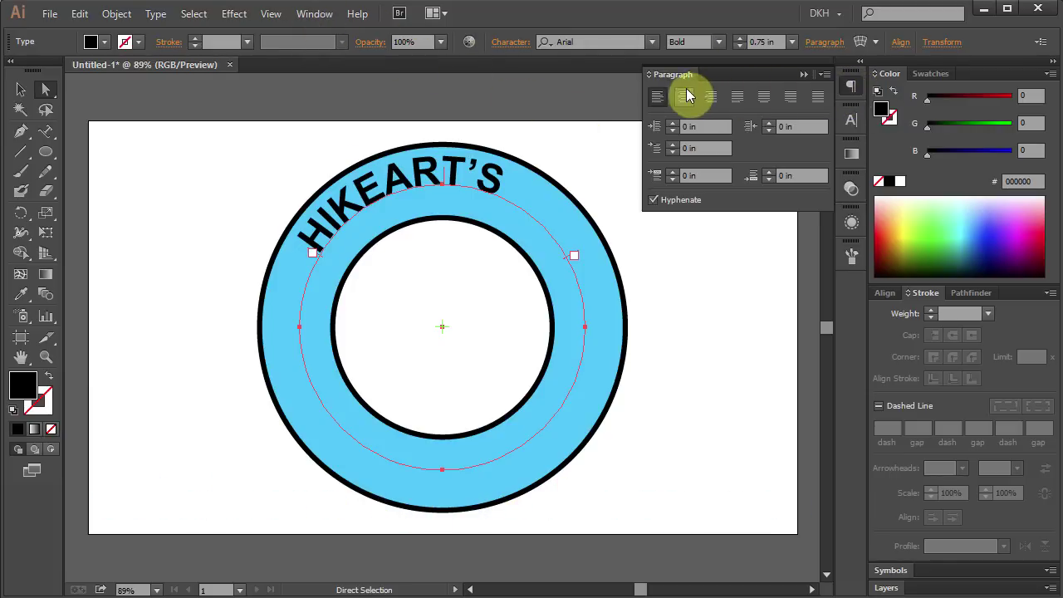
{"action": "left_click", "coordinate": [684, 97]}
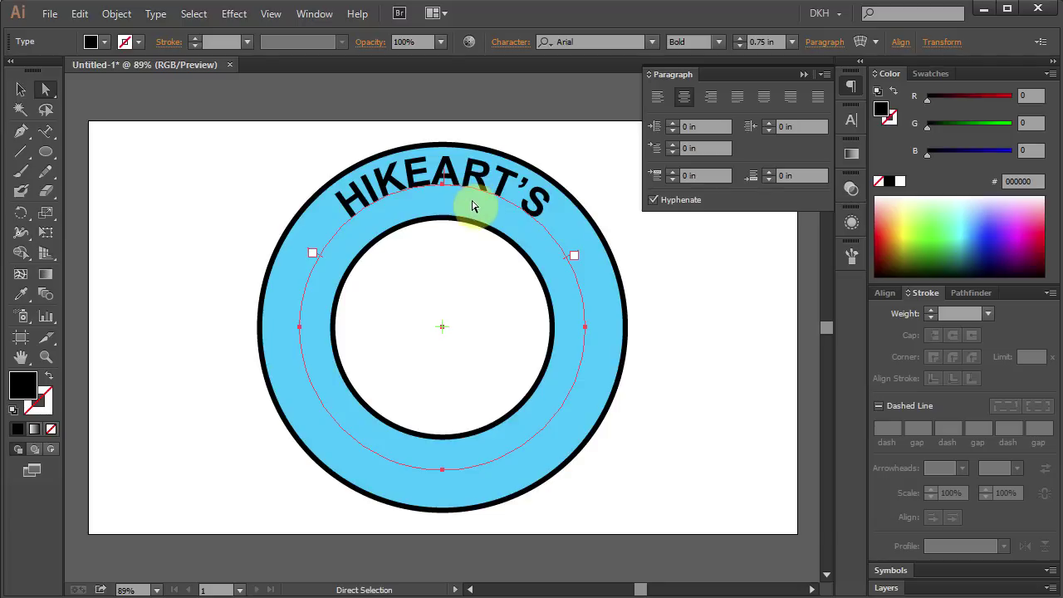
{"action": "left_click", "coordinate": [853, 121]}
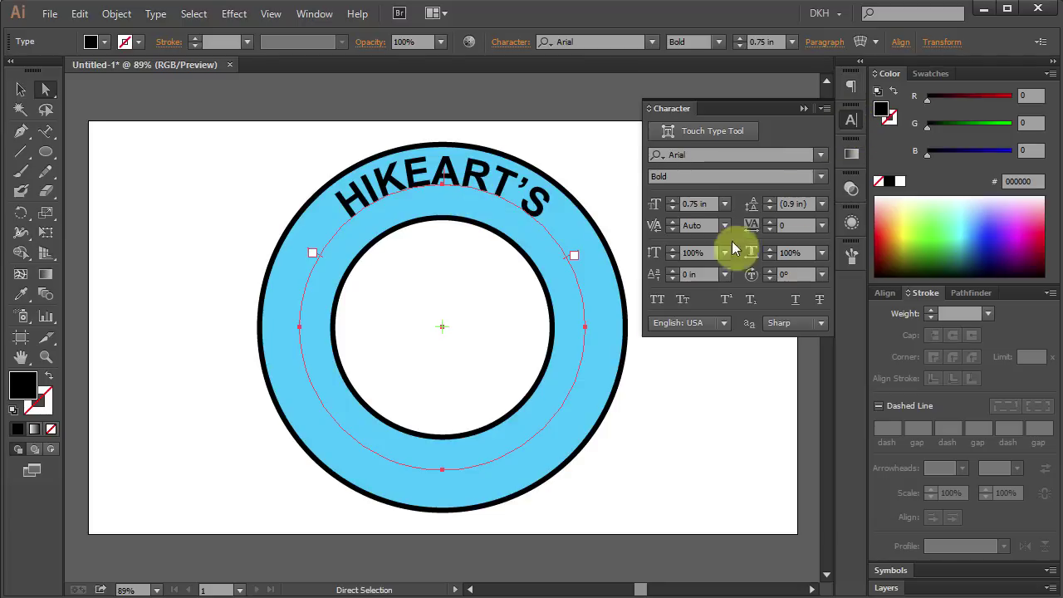
{"action": "left_click", "coordinate": [672, 279]}
{"action": "left_click", "coordinate": [672, 279]}
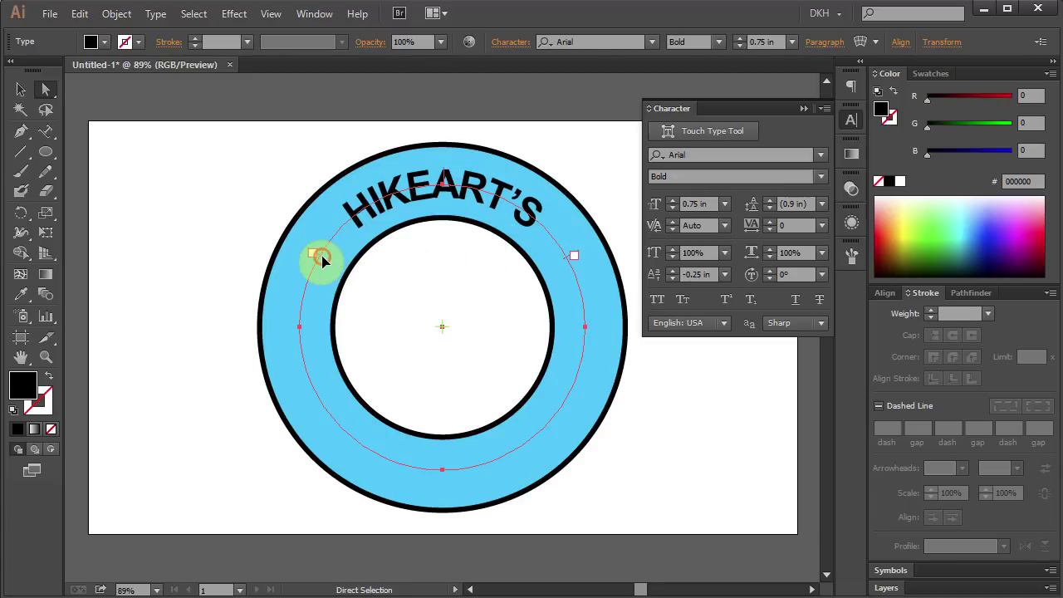
- Nudge the text's left and right brackets and raise tracking to 115
{"action": "left_click_drag", "start_coordinate": [322, 264], "coordinate": [311, 294]}
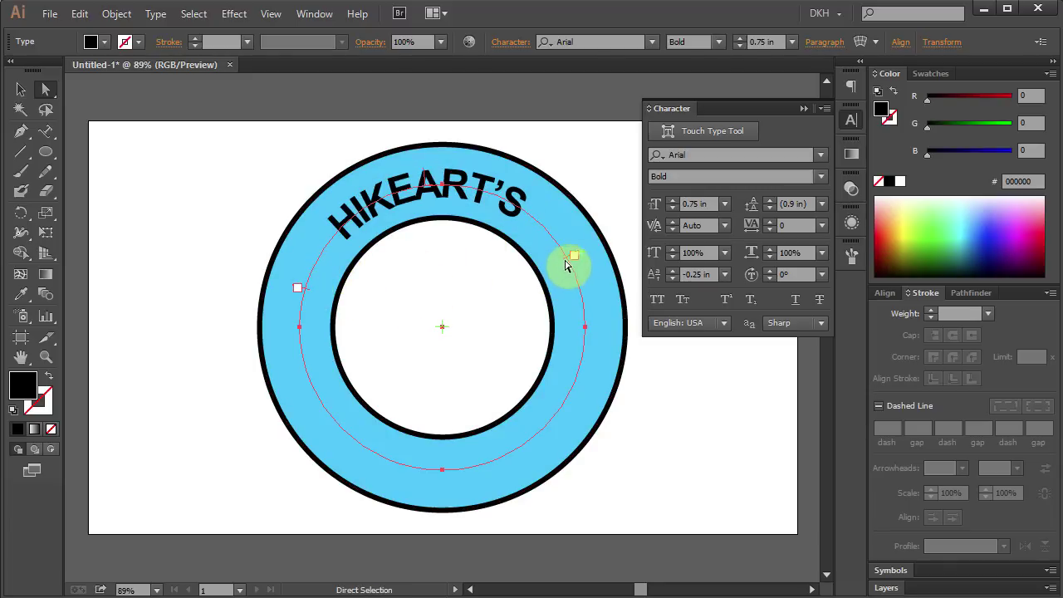
{"action": "left_click_drag", "start_coordinate": [567, 261], "coordinate": [574, 289]}
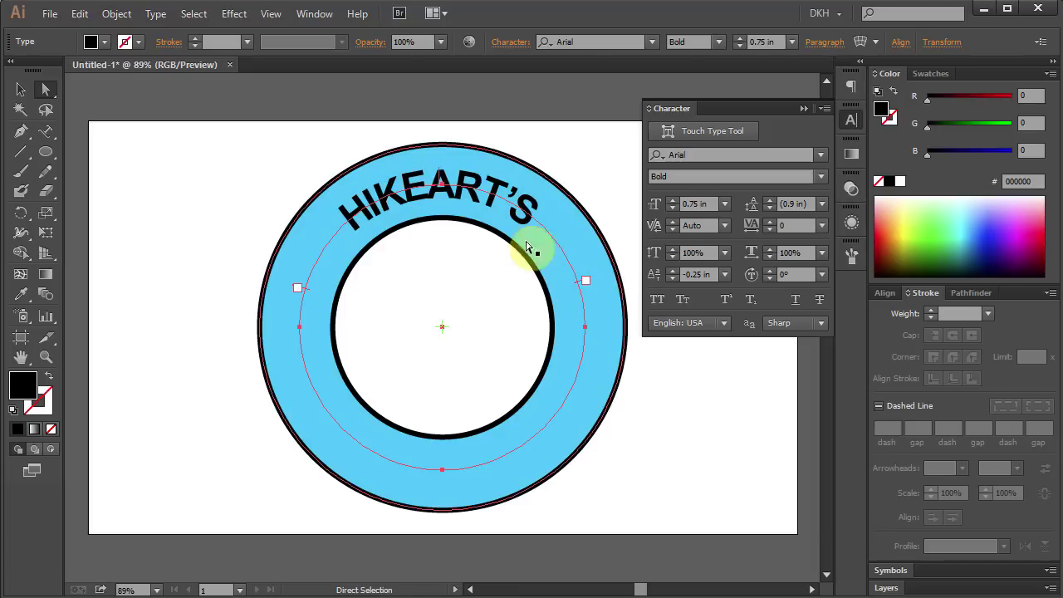
{"action": "left_click", "coordinate": [770, 222]}
{"action": "left_click_drag", "start_coordinate": [771, 222], "coordinate": [770, 221]}
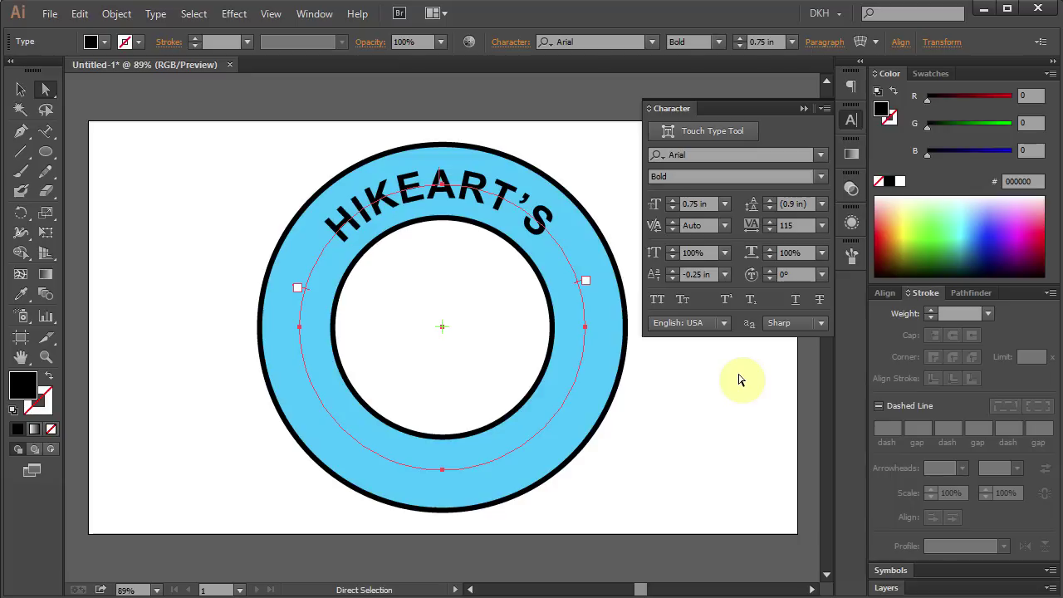
{"action": "left_click", "coordinate": [443, 178]}
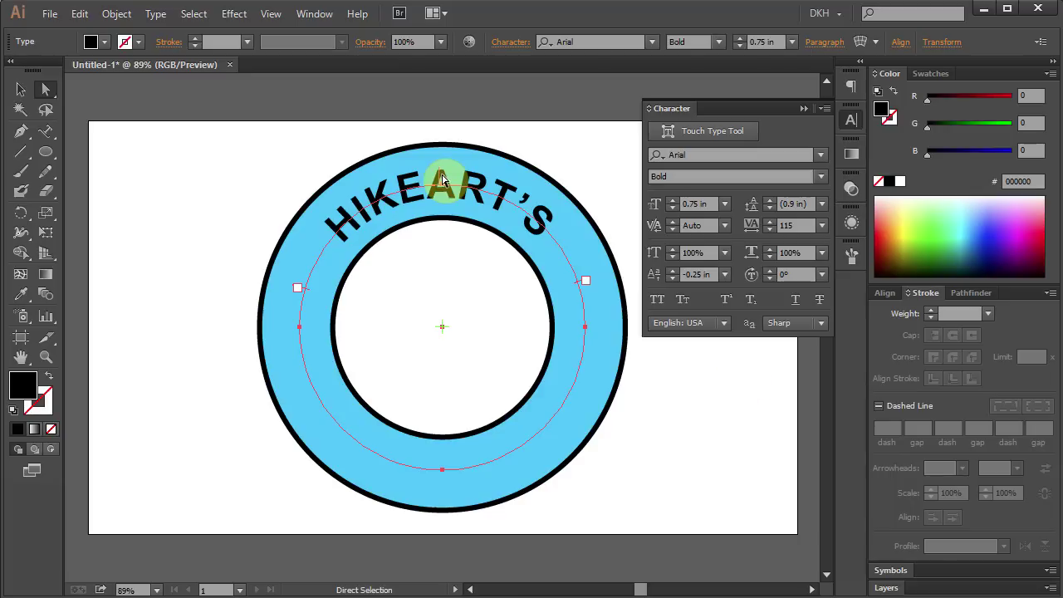
- Paste a copy of HIKEART'S in front and move it round to the bottom of the ring
{"action": "left_click_drag", "start_coordinate": [442, 178], "coordinate": [462, 179]}
{"action": "key", "text": "ctrl+c"}
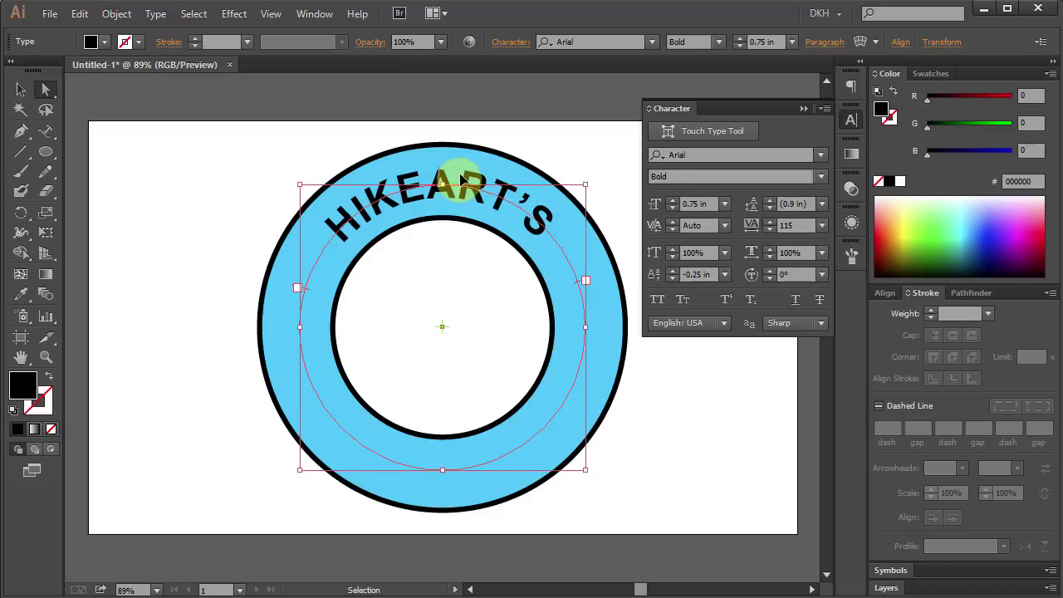
{"action": "key", "text": "ctrl+f"}
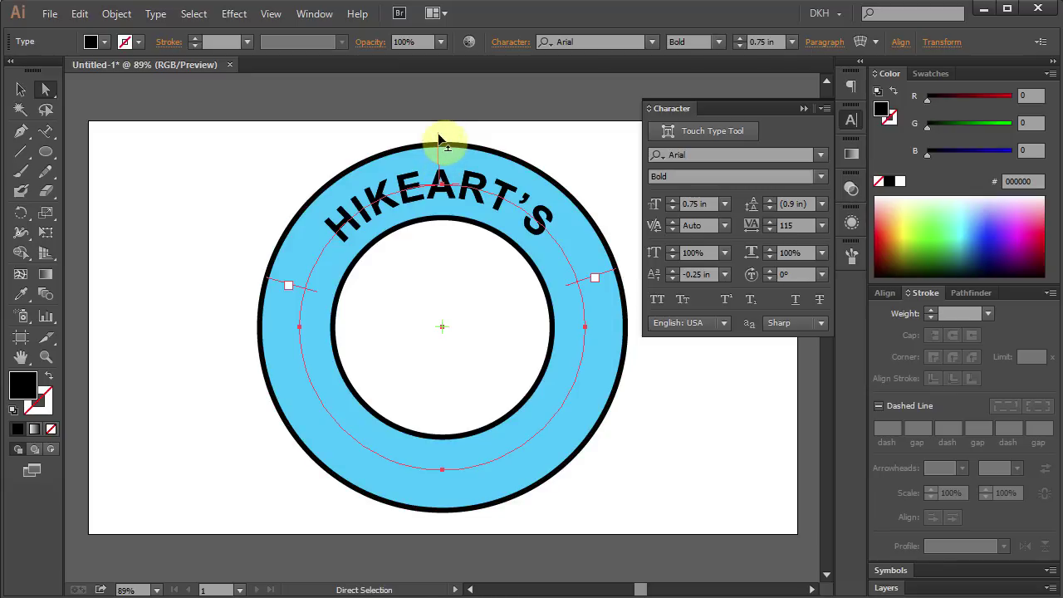
{"action": "left_click_drag", "start_coordinate": [437, 135], "coordinate": [559, 161]}
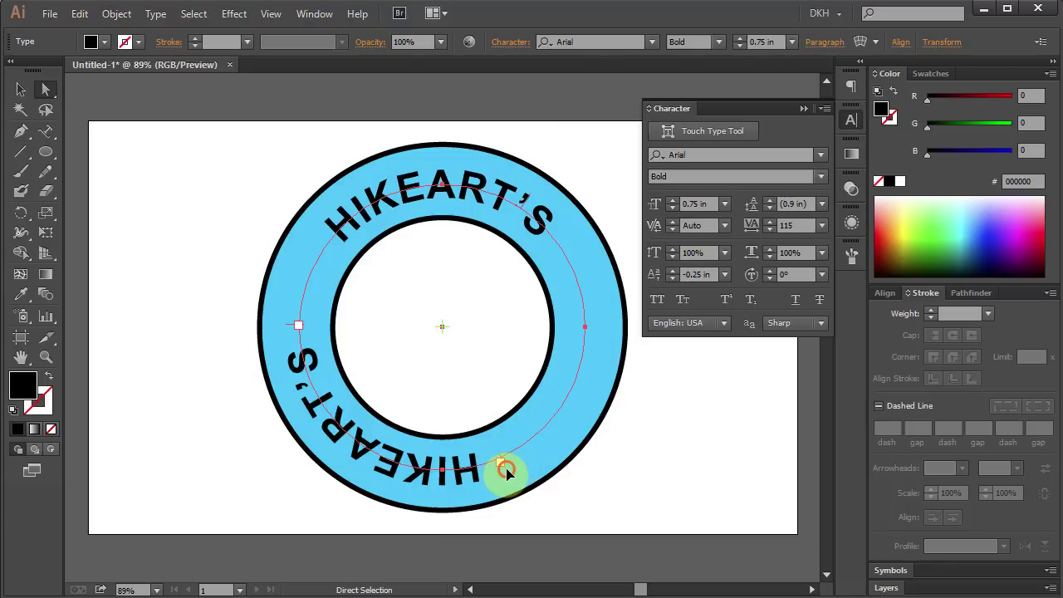
{"action": "left_click_drag", "start_coordinate": [507, 471], "coordinate": [608, 334]}
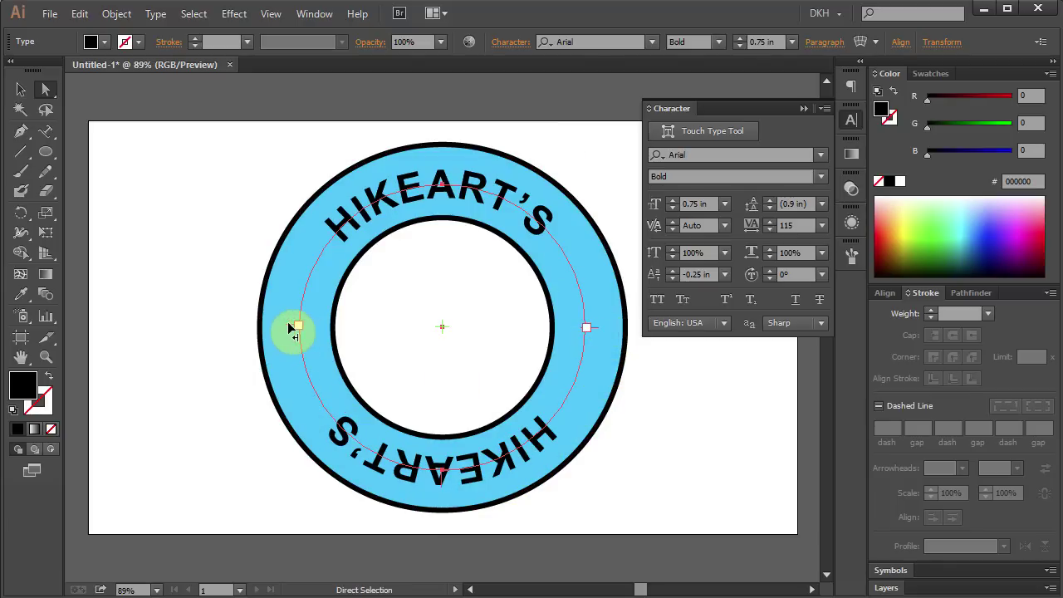
- Adjust the bottom copy's brackets and flip it across the path to read upright
{"action": "left_click_drag", "start_coordinate": [292, 328], "coordinate": [291, 333]}
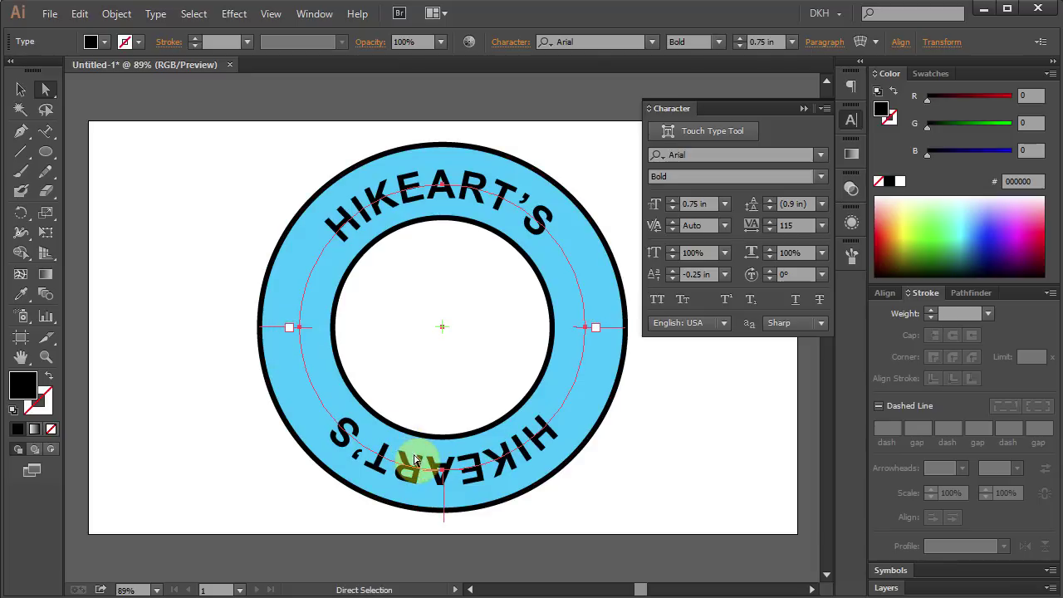
{"action": "left_click_drag", "start_coordinate": [453, 475], "coordinate": [442, 496]}
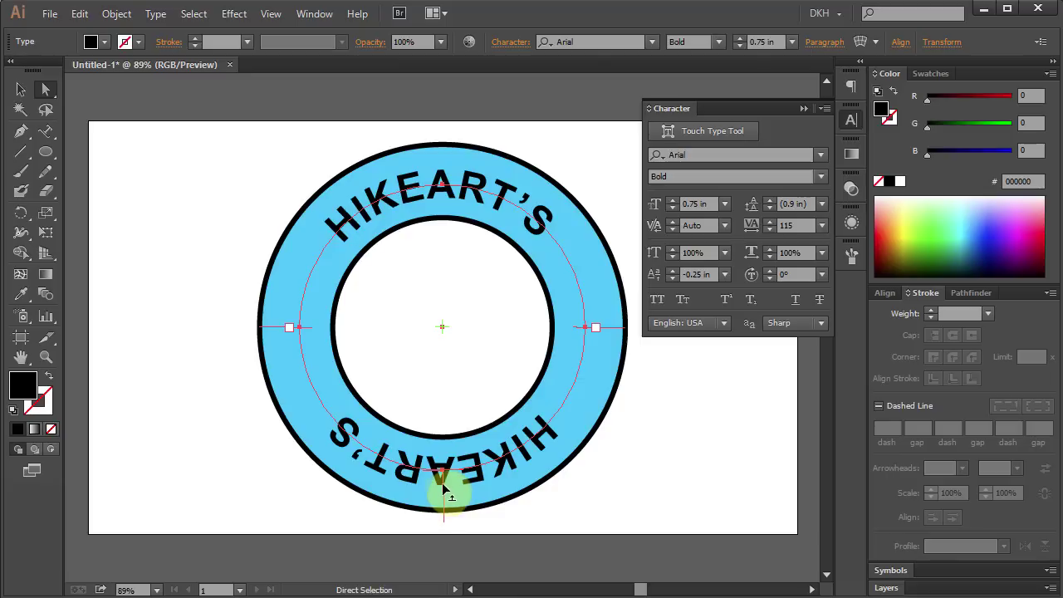
{"action": "left_click_drag", "start_coordinate": [442, 486], "coordinate": [445, 467]}
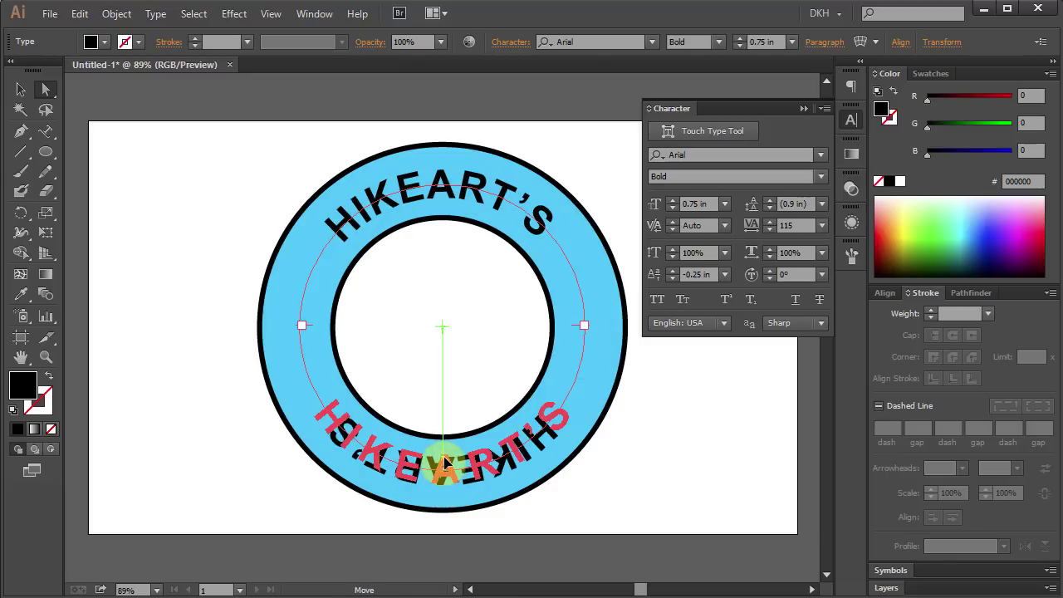
{"action": "left_click_drag", "start_coordinate": [445, 461], "coordinate": [445, 462]}
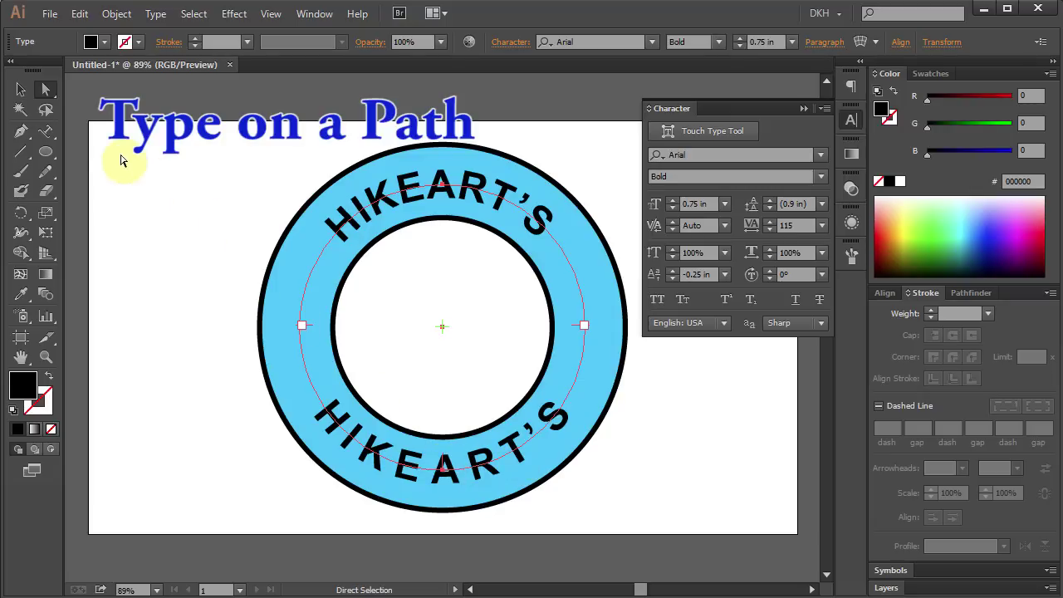
- Replace the bottom HIKEART'S text with CHANNEL
{"action": "left_click", "coordinate": [45, 131]}
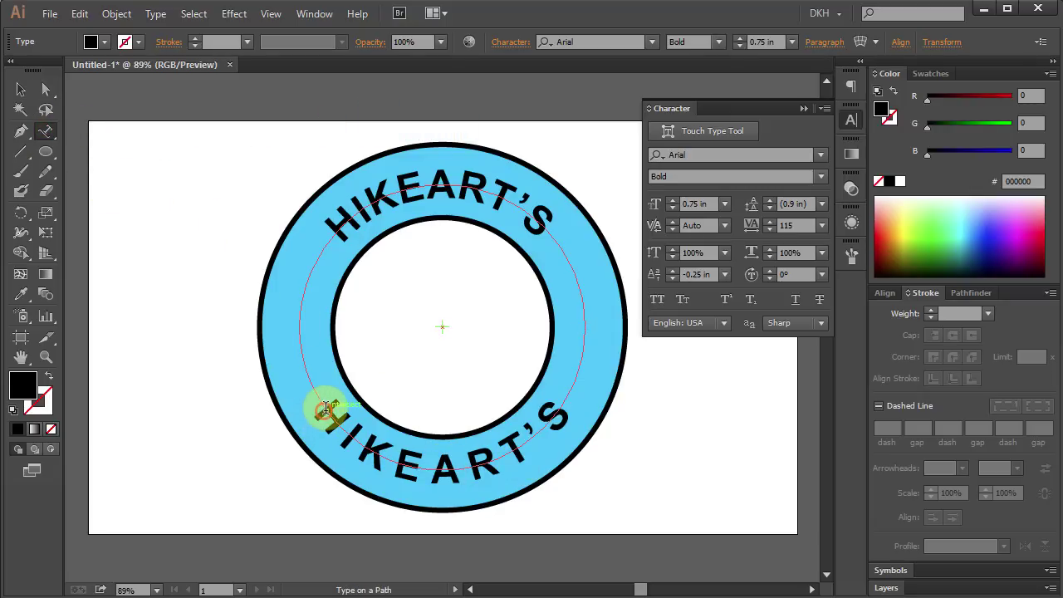
{"action": "left_click_drag", "start_coordinate": [325, 407], "coordinate": [545, 433]}
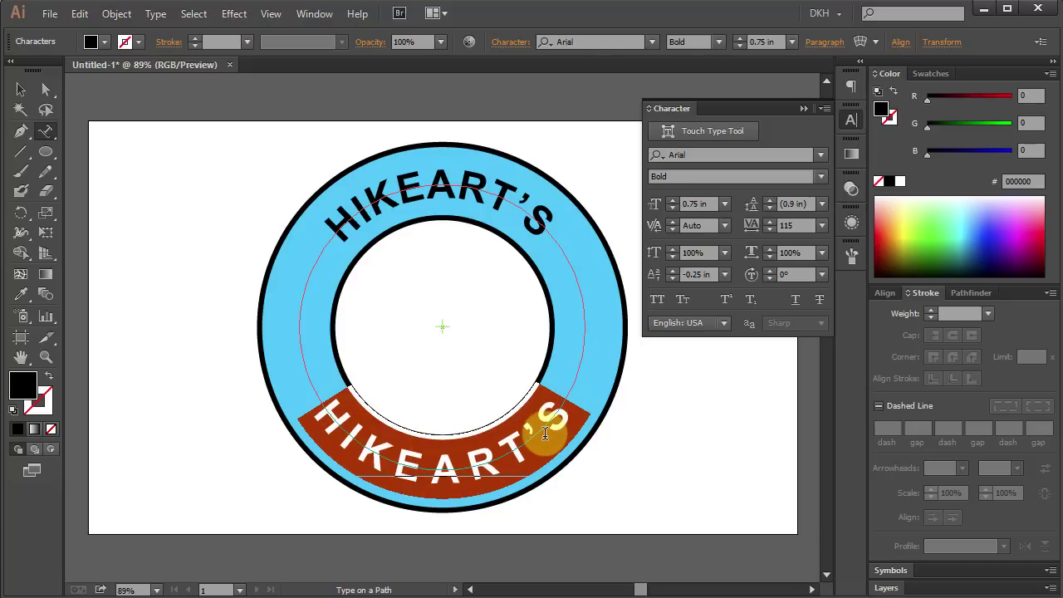
{"action": "type", "text": "CHANNE"}
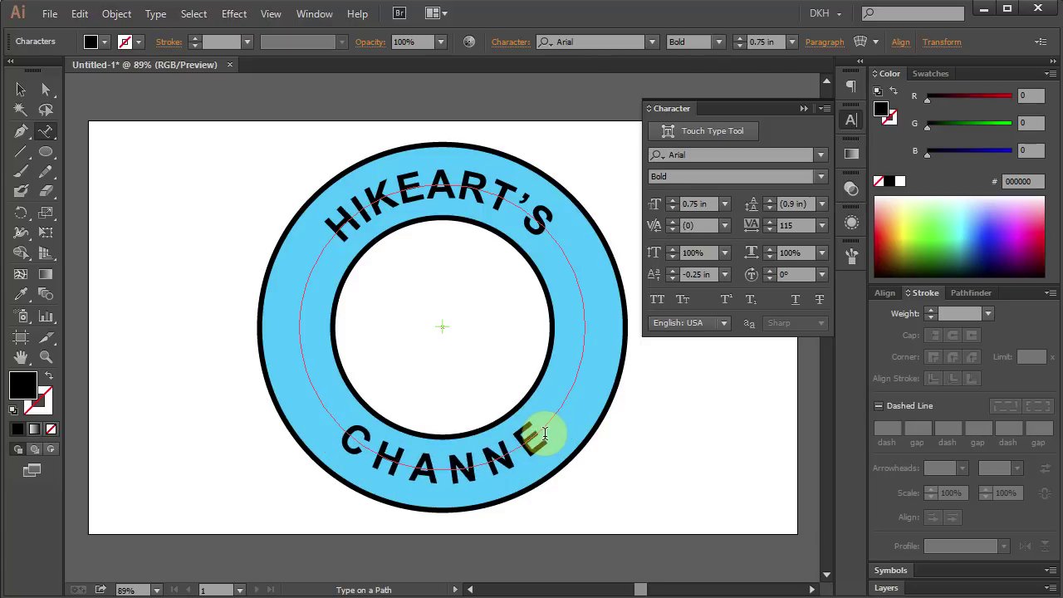
{"action": "type", "text": "L"}
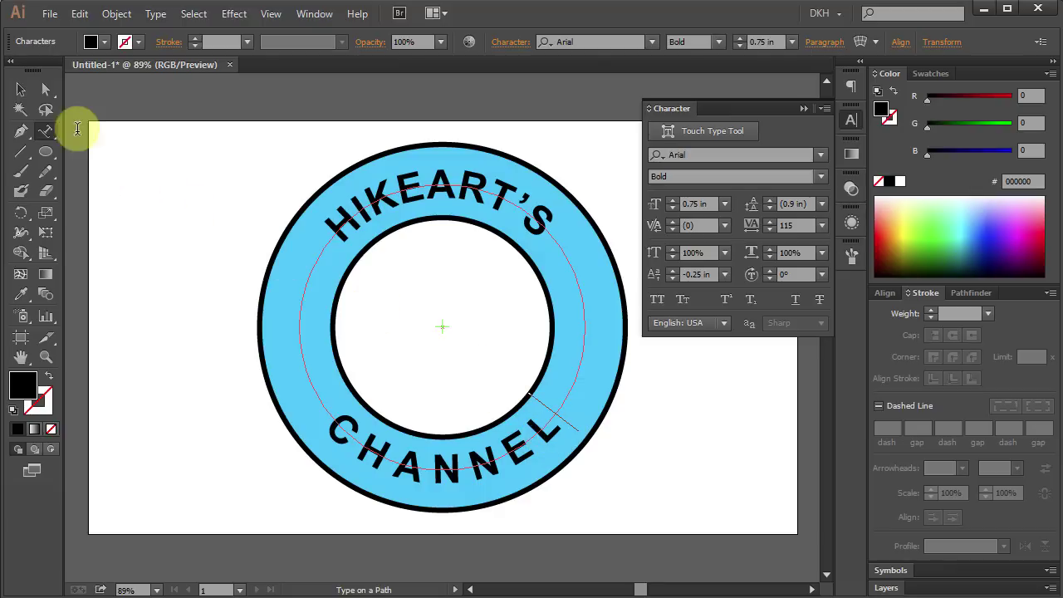
- Increase the curved text's tracking from 115 to 192, then deselect
{"action": "left_click", "coordinate": [46, 89]}
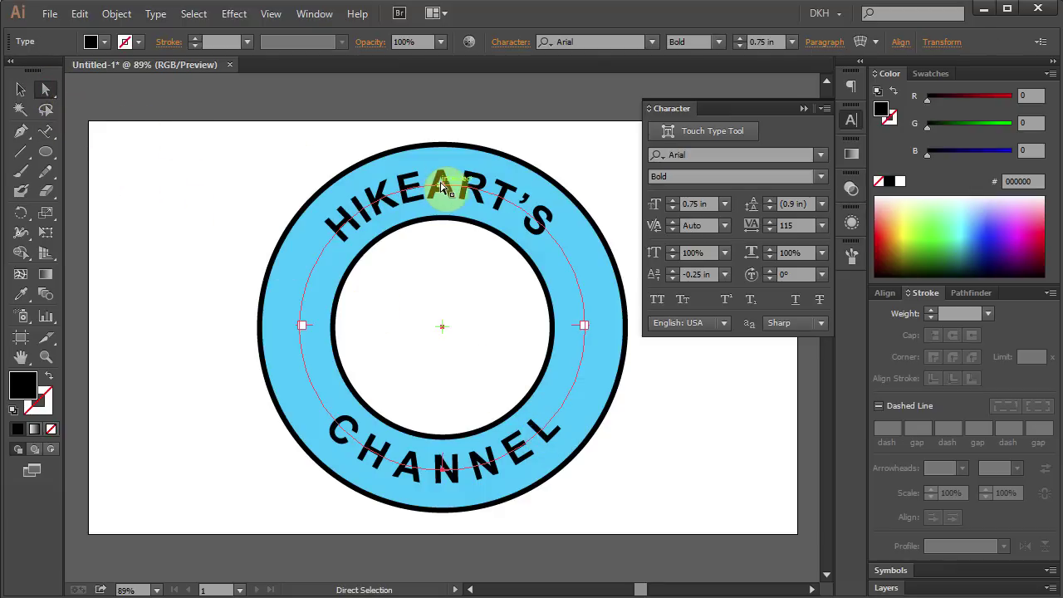
{"action": "left_click", "coordinate": [470, 181]}
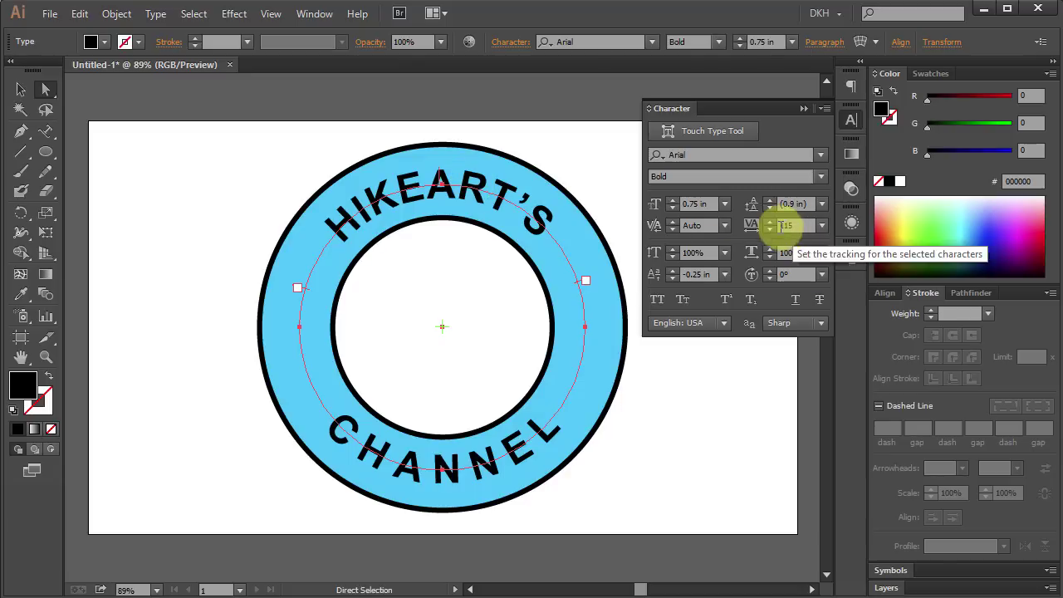
{"action": "left_click", "coordinate": [769, 221]}
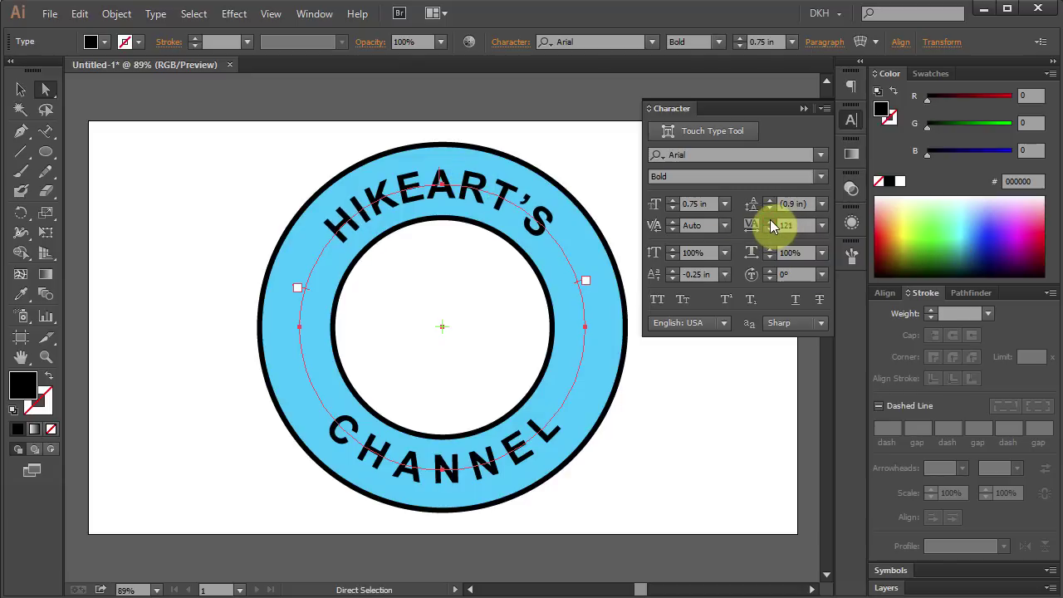
{"action": "left_click_drag", "start_coordinate": [769, 221], "coordinate": [769, 221]}
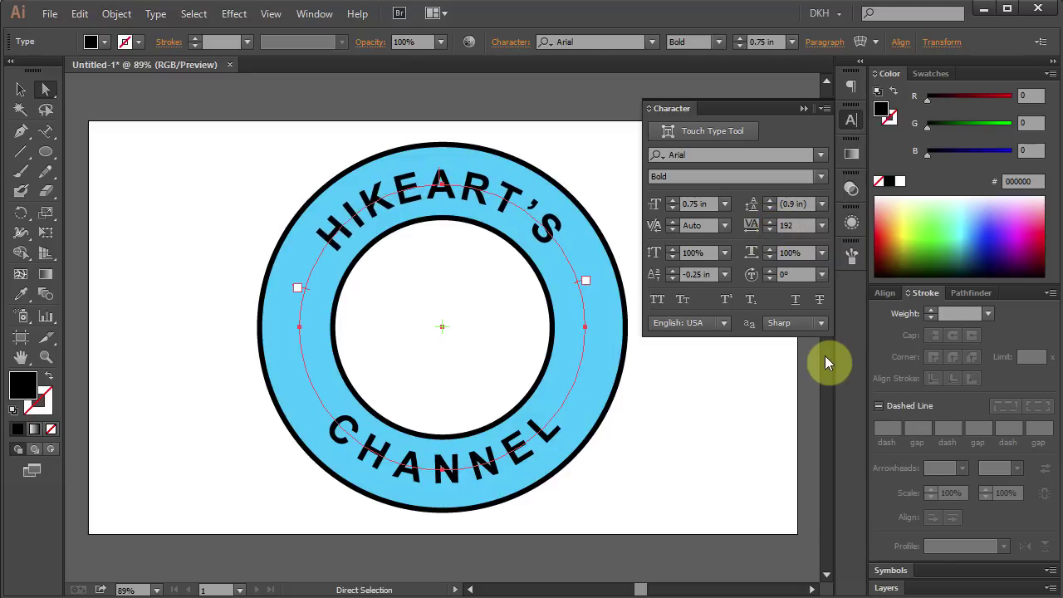
{"action": "left_click", "coordinate": [791, 367]}
- Give the circular text path a 1 pt light-yellow #f2ff8e outline, then deselect
{"action": "left_click", "coordinate": [803, 109]}
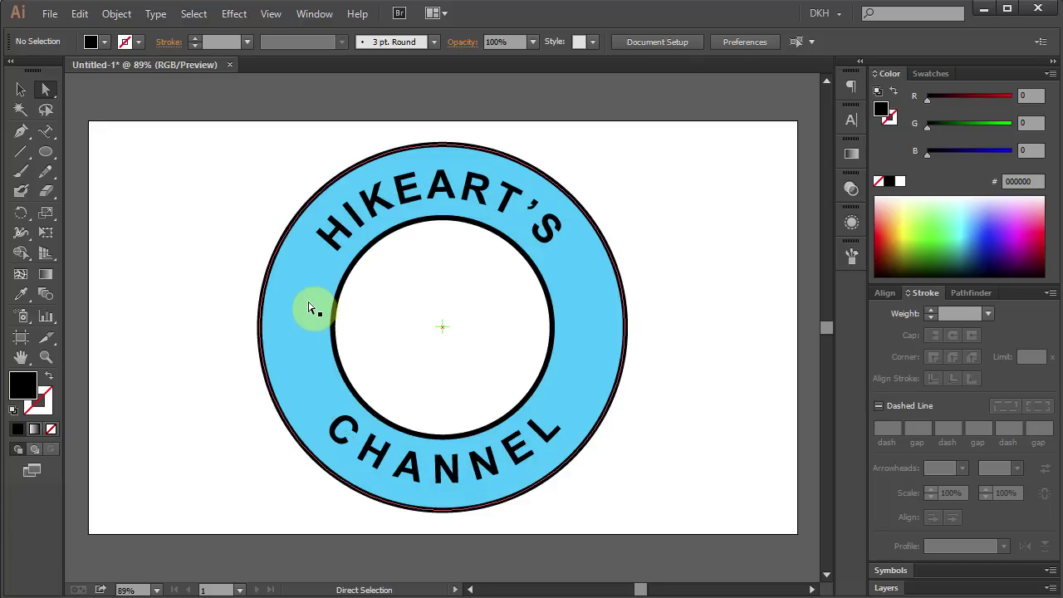
{"action": "left_click", "coordinate": [307, 301]}
{"action": "left_click", "coordinate": [43, 403]}
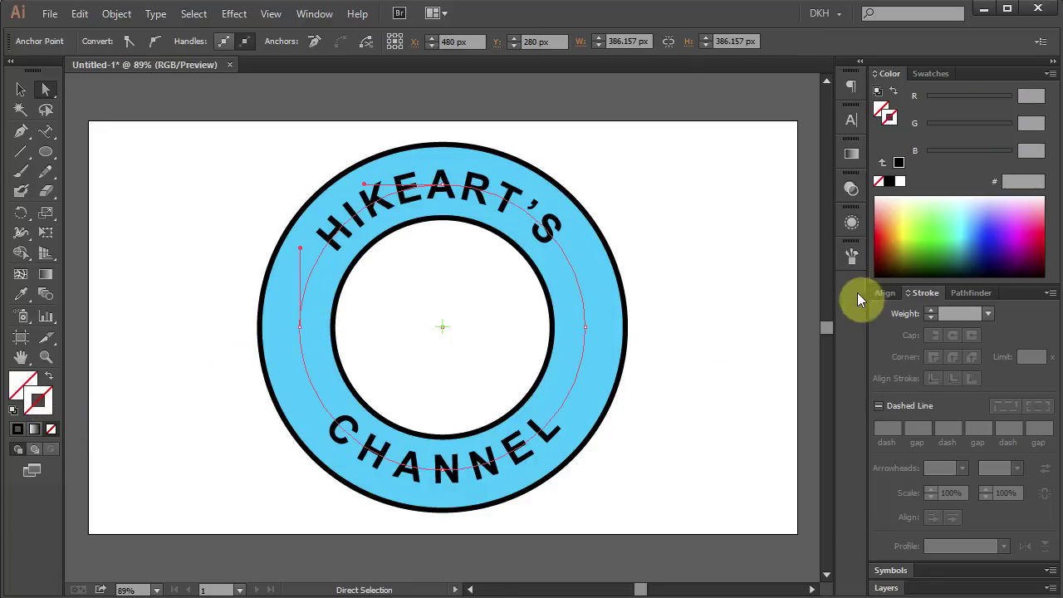
{"action": "left_click", "coordinate": [908, 209]}
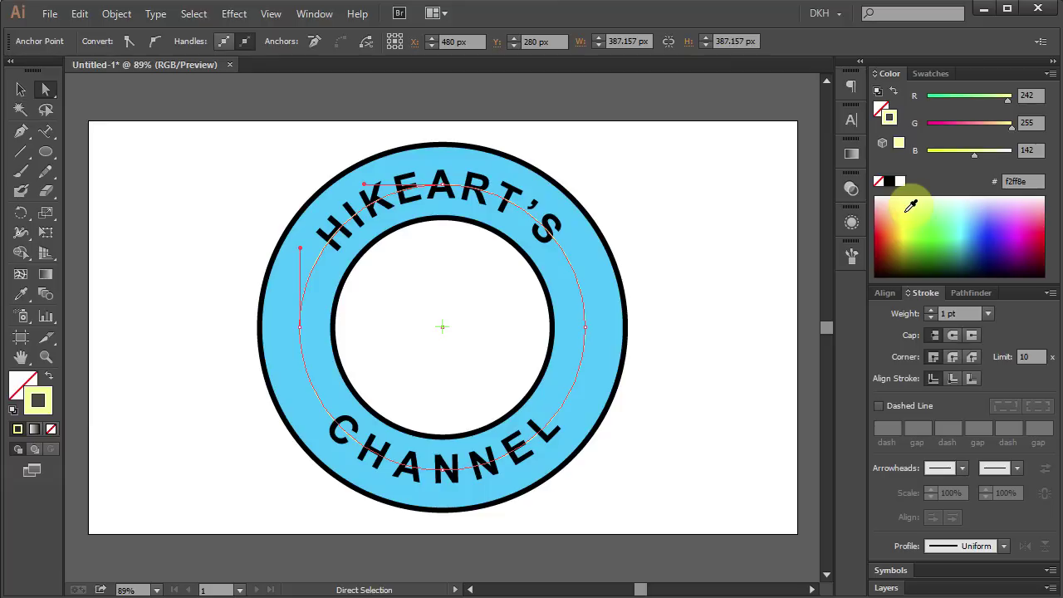
{"action": "left_click", "coordinate": [729, 273]}
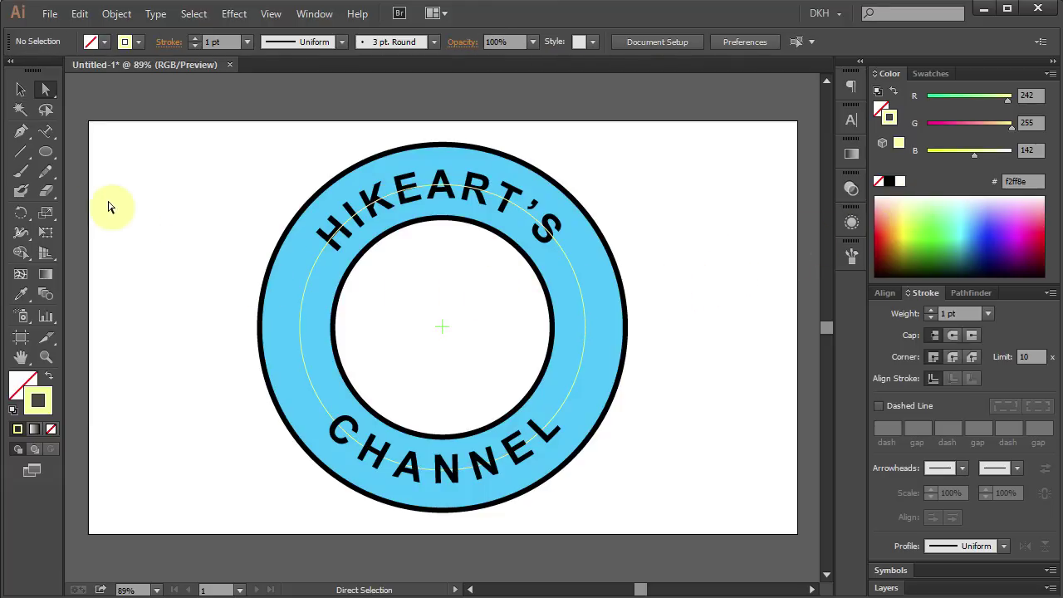
- Choose the Star Tool with a black stroke and white fill
{"action": "left_click", "coordinate": [48, 157]}
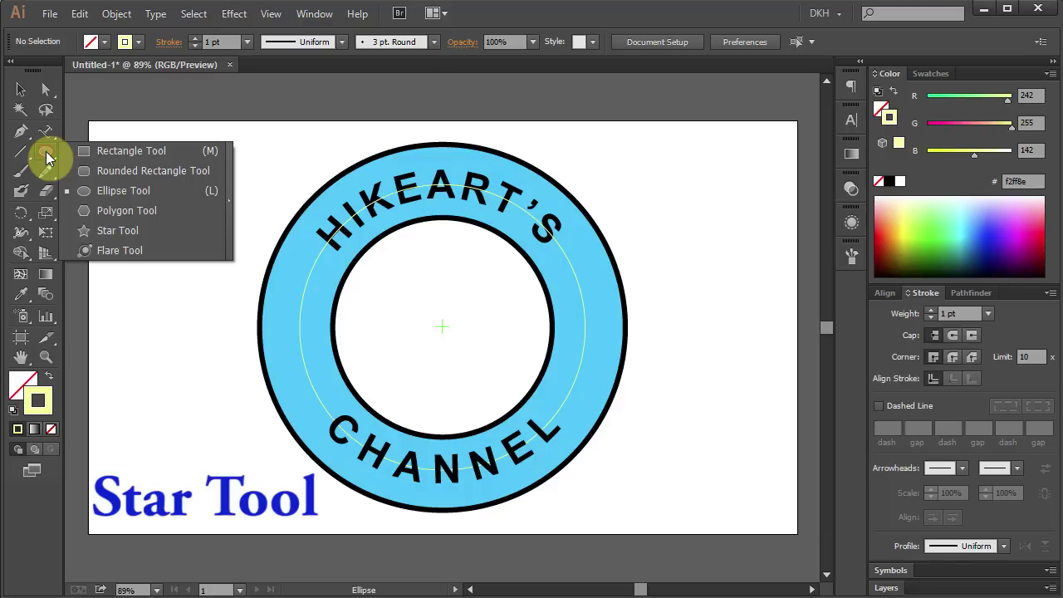
{"action": "left_click", "coordinate": [133, 230]}
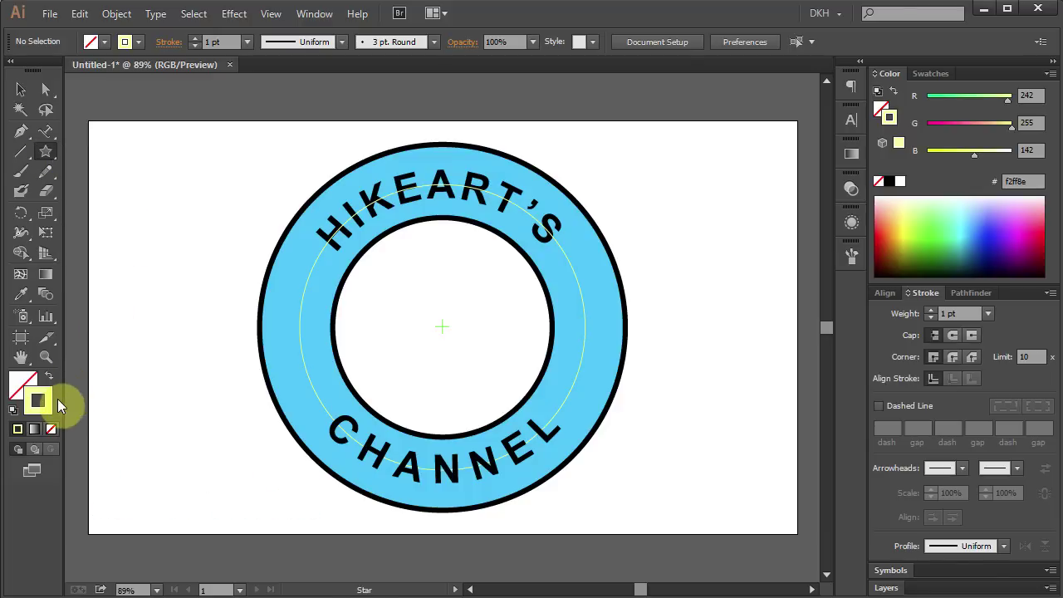
{"action": "left_click", "coordinate": [889, 183]}
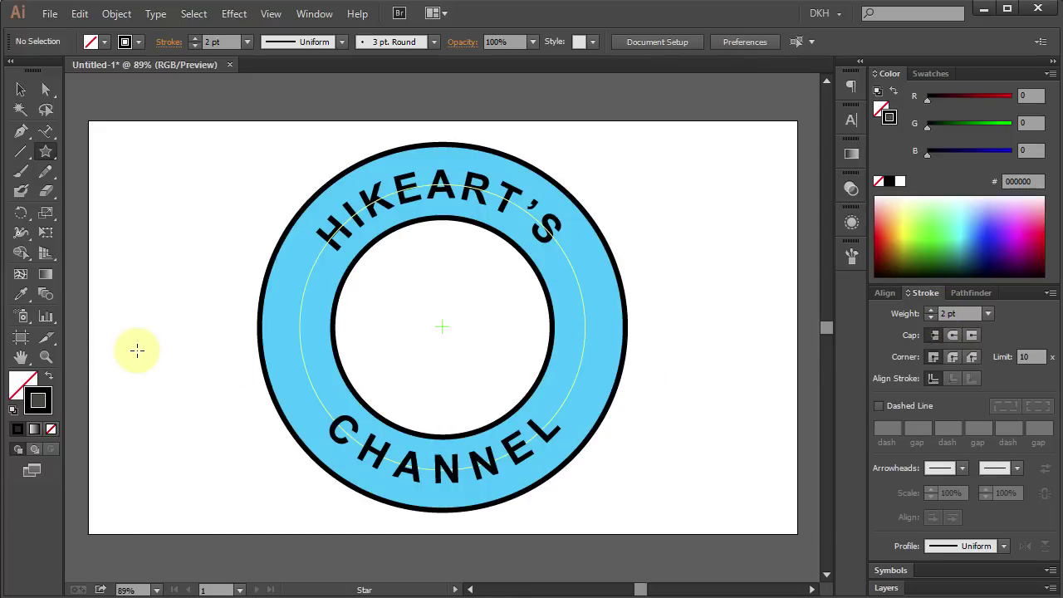
{"action": "left_click", "coordinate": [20, 380]}
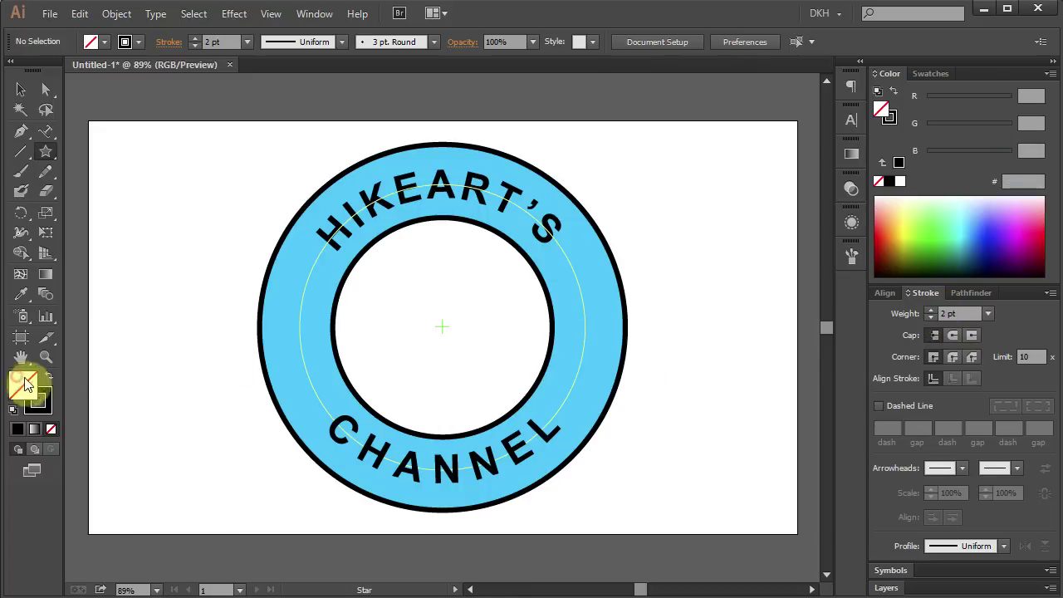
{"action": "left_click", "coordinate": [901, 183]}
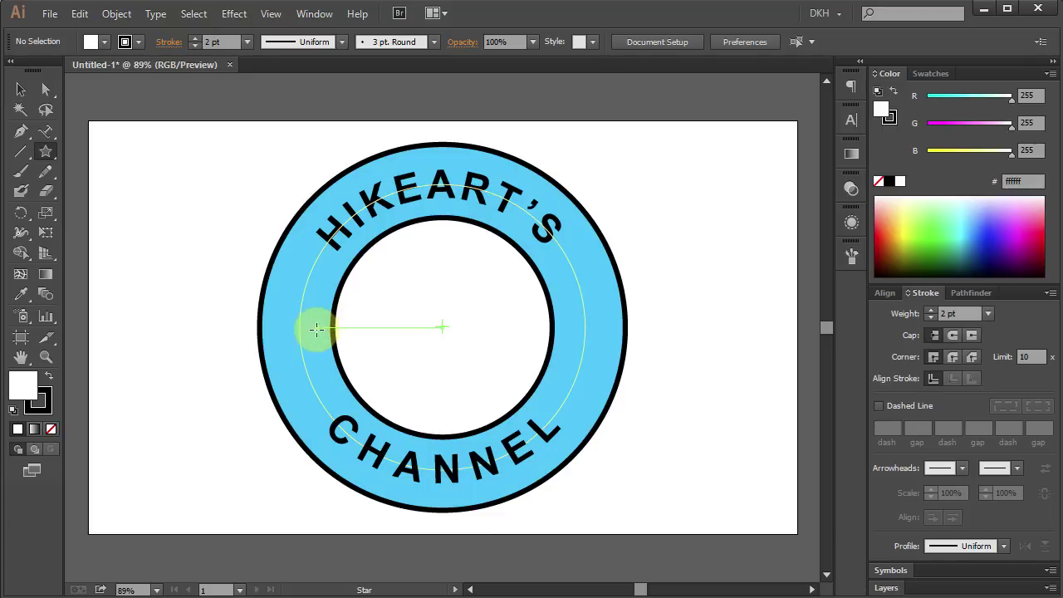
- Draw a small upright star on the ring's left side and copy it to the right side
{"action": "key", "text": "shift"}
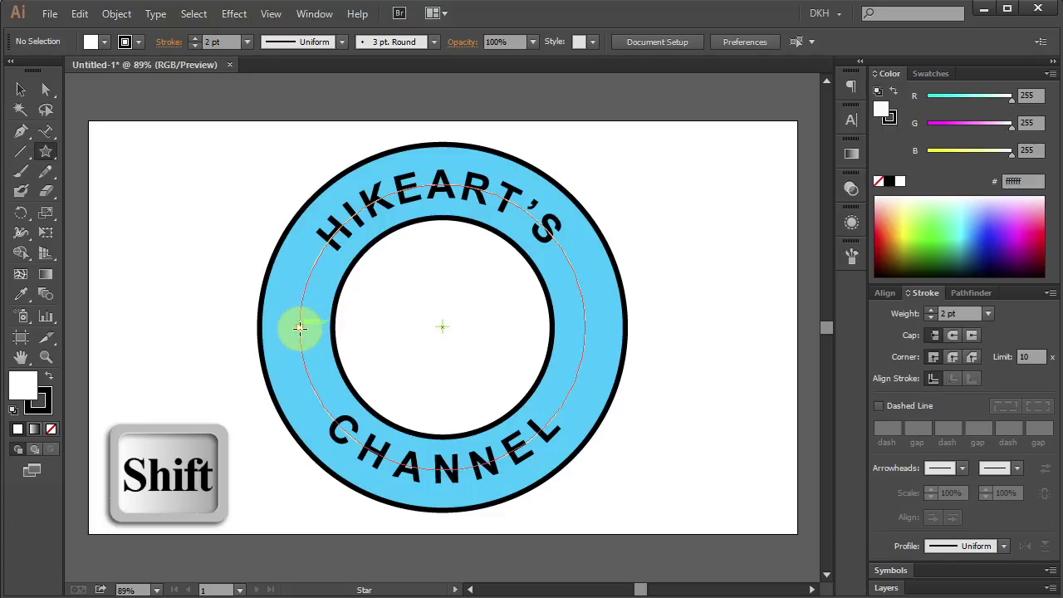
{"action": "left_click_drag", "start_coordinate": [300, 327], "coordinate": [309, 339]}
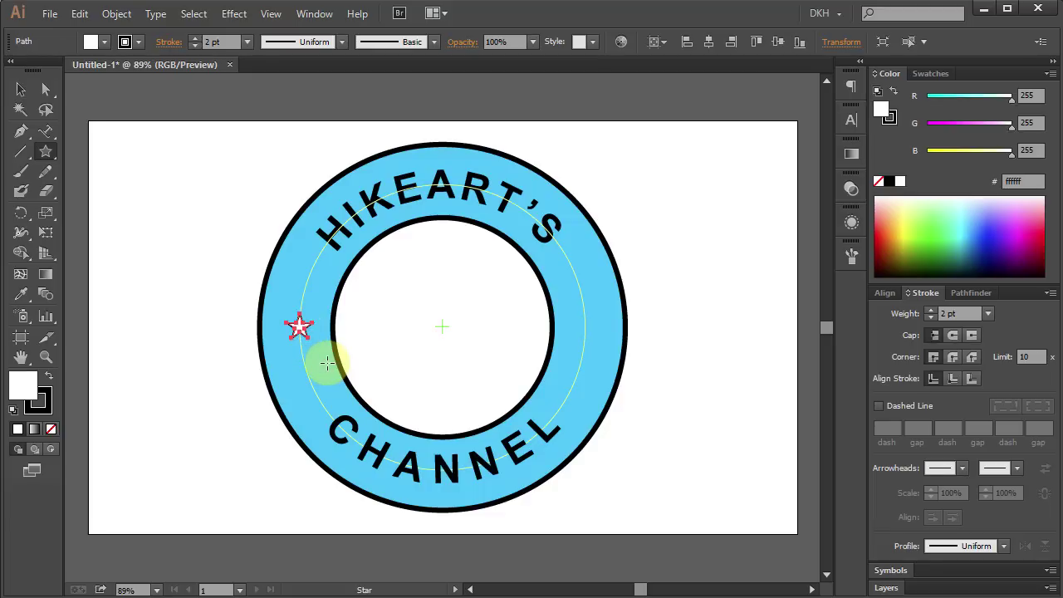
{"action": "key", "text": "v"}
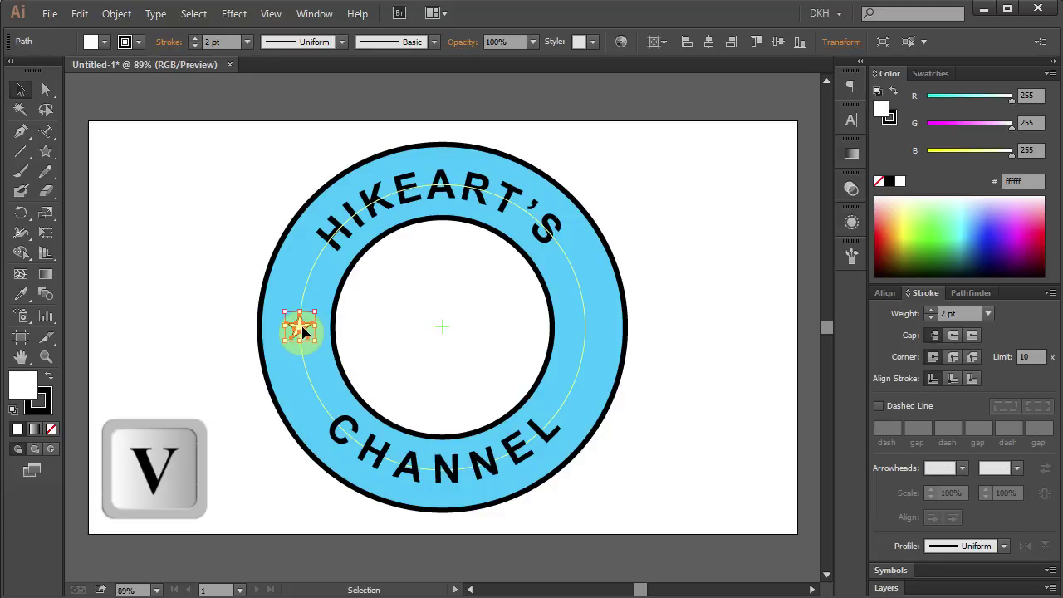
{"action": "left_click_drag", "start_coordinate": [304, 331], "coordinate": [590, 328]}
{"action": "left_click", "coordinate": [633, 413]}
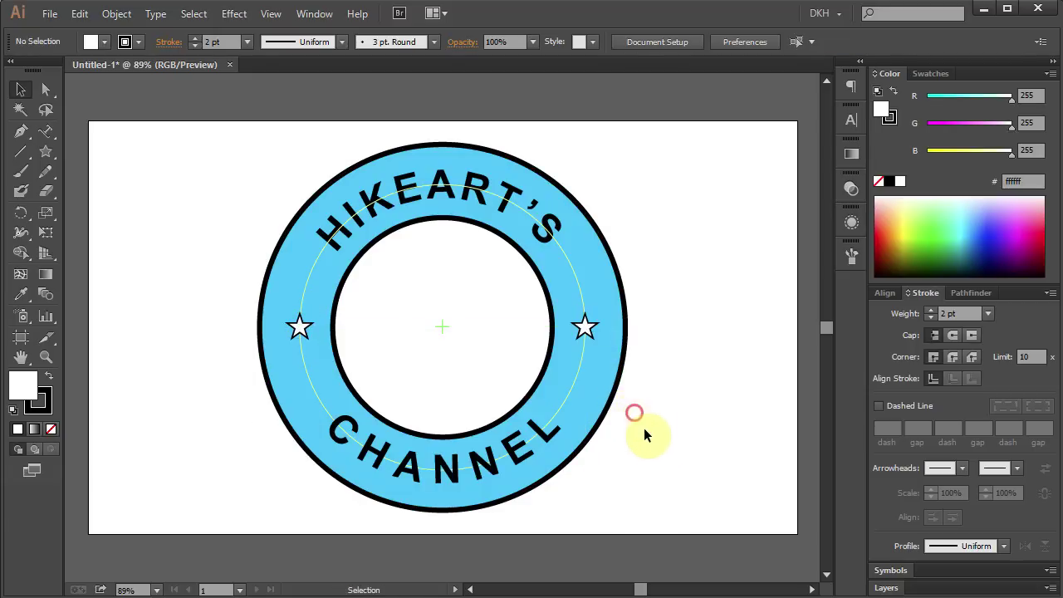
{"action": "key", "text": "a"}
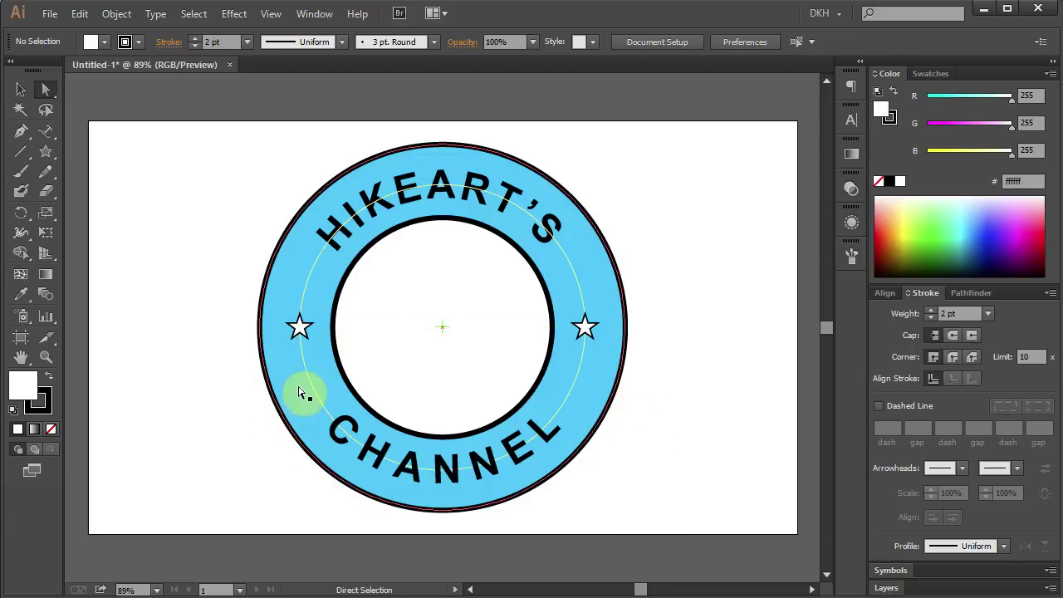
- Set the circular text path's stroke to None and make Layer 1 visible to show the calligraphic logo
{"action": "left_click", "coordinate": [306, 376]}
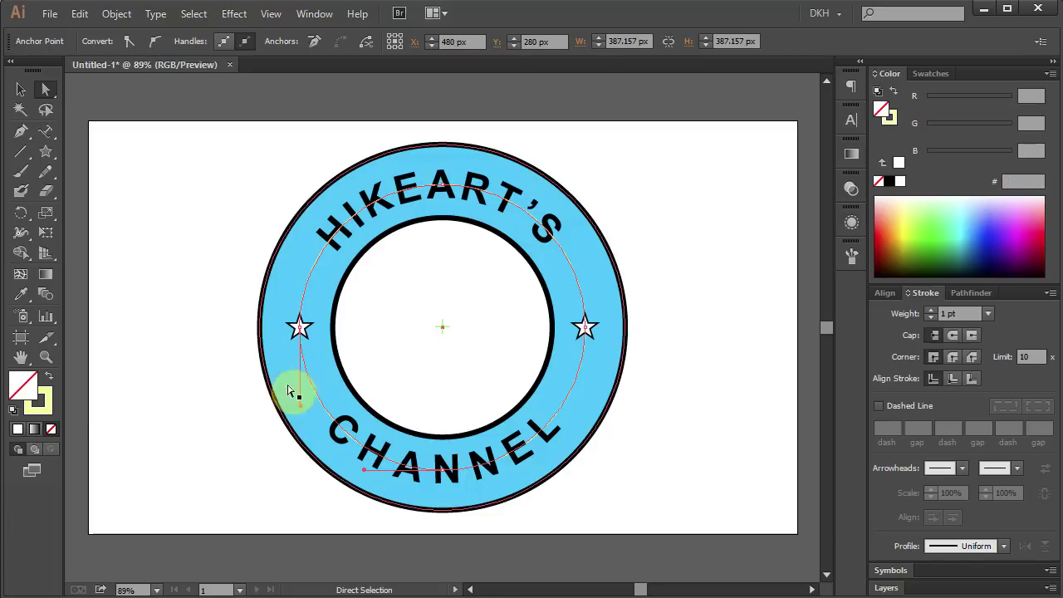
{"action": "left_click", "coordinate": [40, 407]}
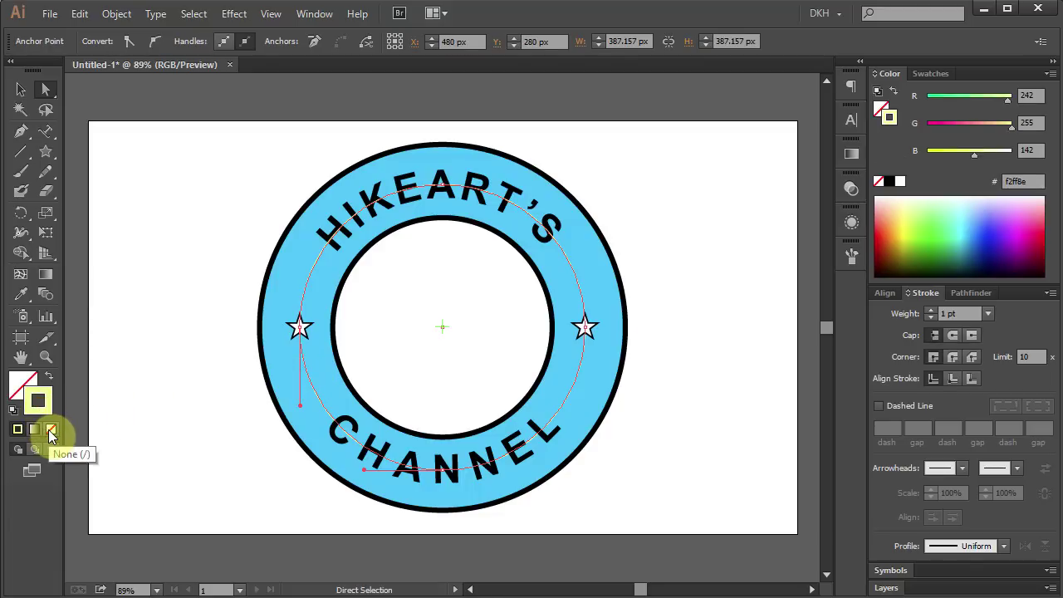
{"action": "left_click", "coordinate": [50, 429]}
{"action": "left_click", "coordinate": [187, 452]}
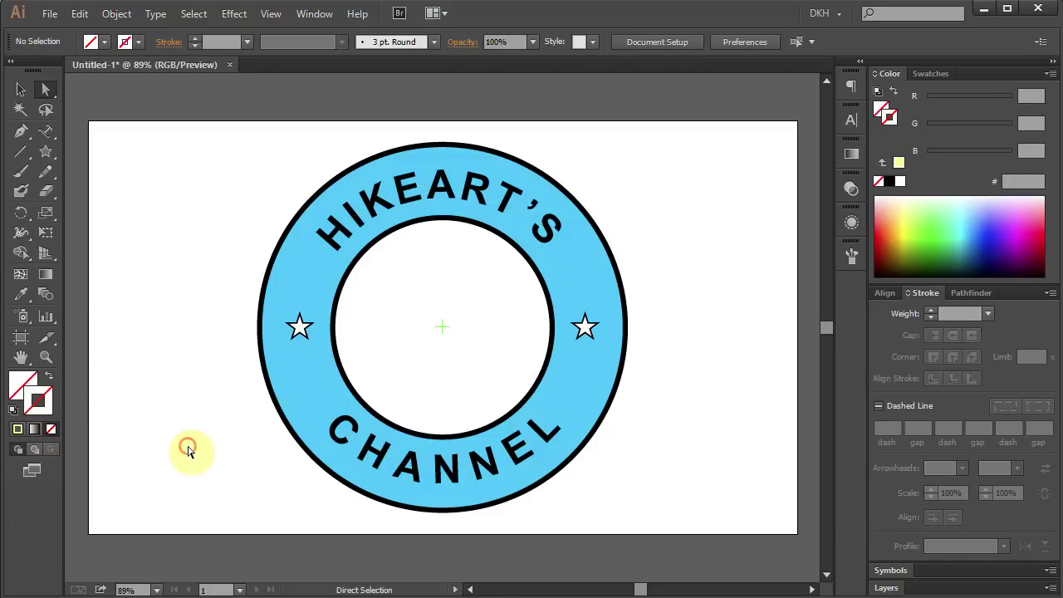
{"action": "left_click", "coordinate": [886, 587]}
{"action": "left_click", "coordinate": [881, 423]}
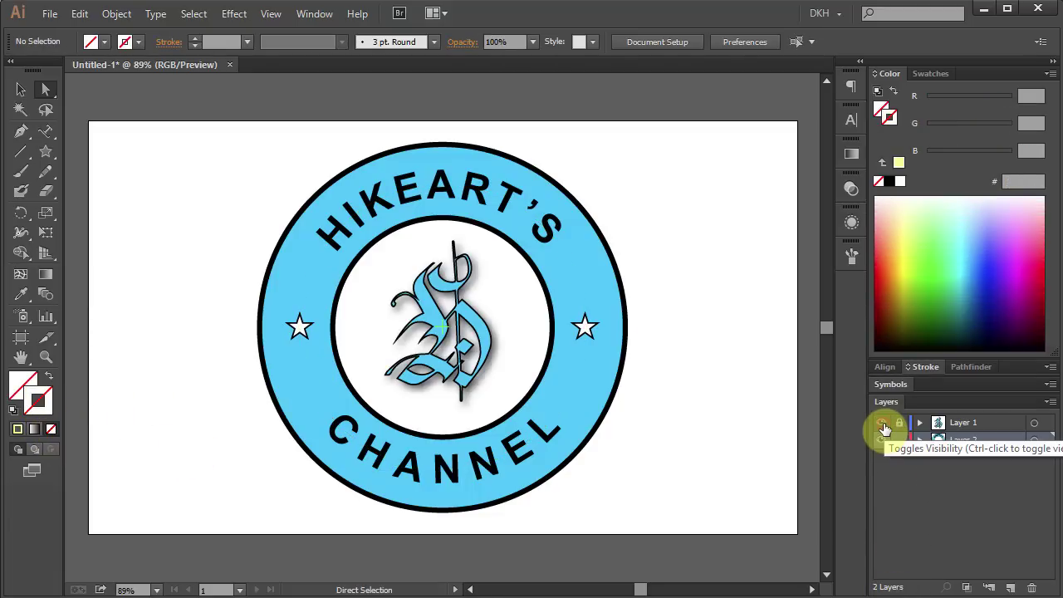